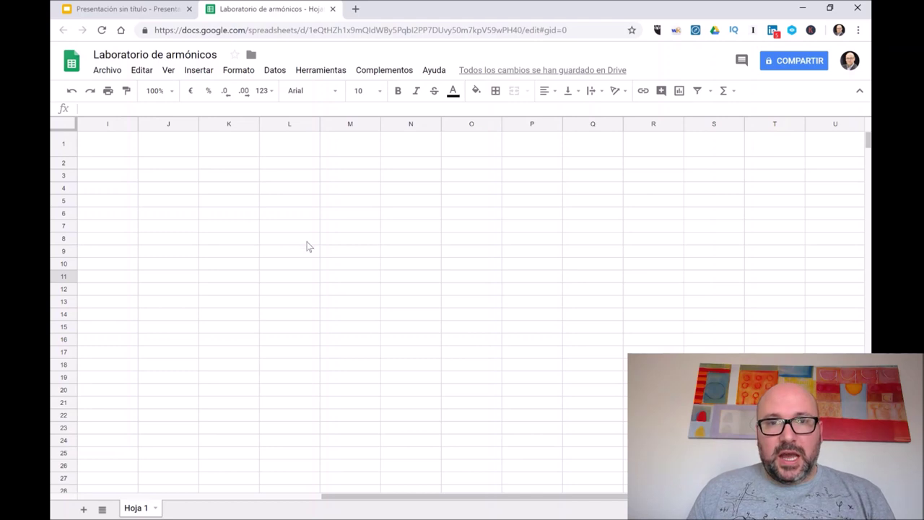
# Enter the column headers w, 1, 3, 5 and 7 in cells O1 to S1
pyautogui.click(471, 148)
pyautogui.write('w')
pyautogui.click(530, 150)
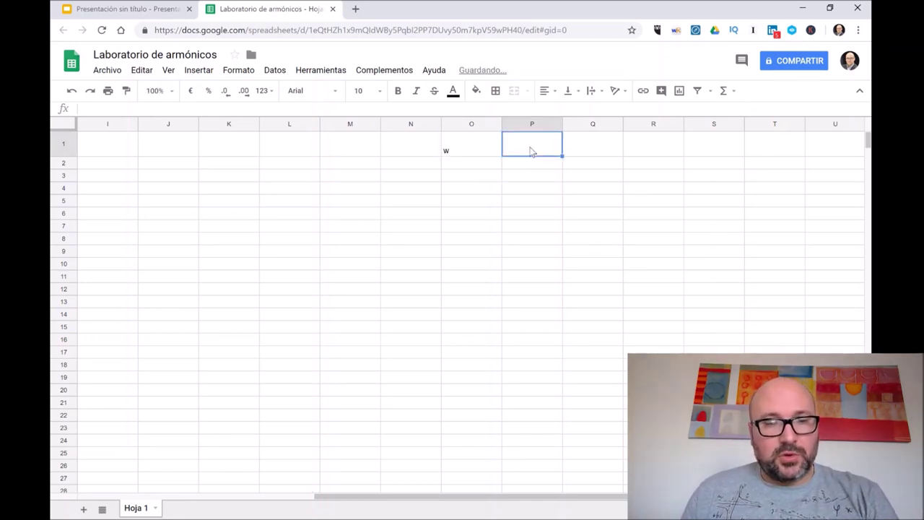
pyautogui.write('1')
pyautogui.click(593, 150)
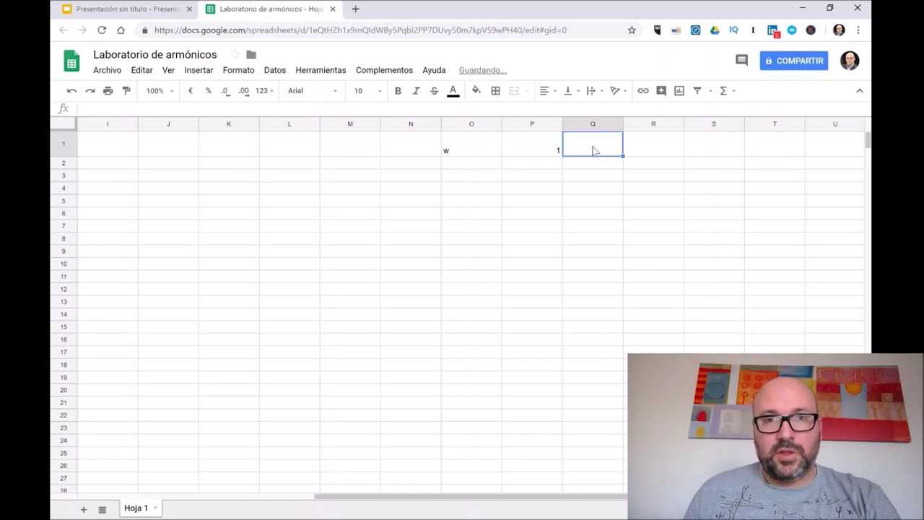
pyautogui.write('3')
pyautogui.click(648, 152)
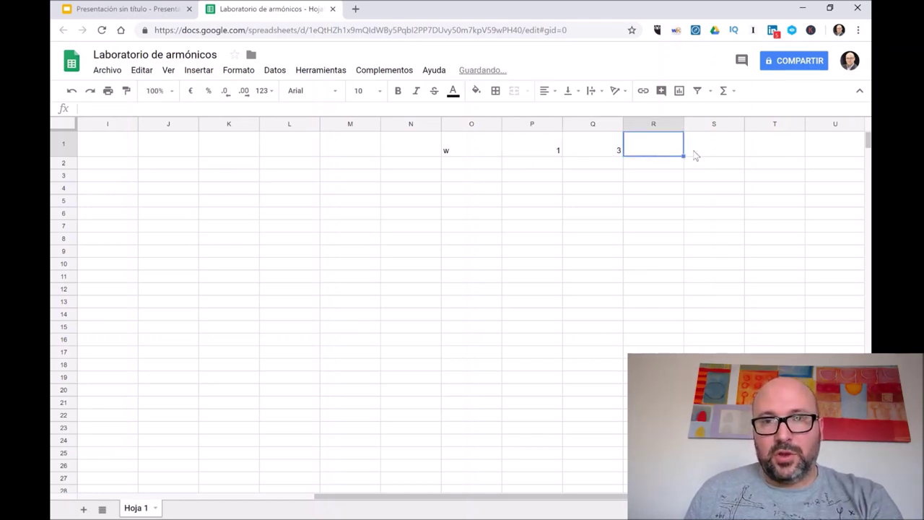
pyautogui.write('5')
pyautogui.click(703, 152)
pyautogui.write('7')
# Continue the header row with 9, 11, 13 and Total in cells T1 to W1
pyautogui.click(792, 153)
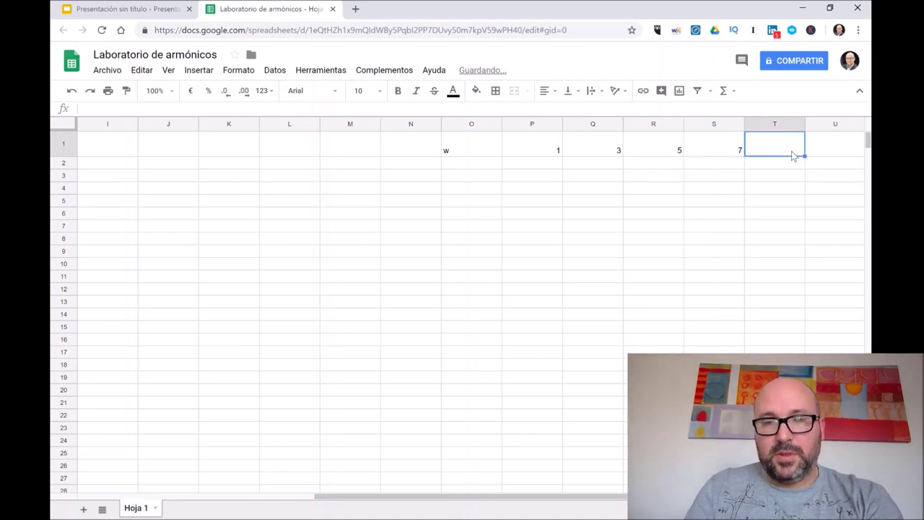
pyautogui.doubleClick(792, 153)
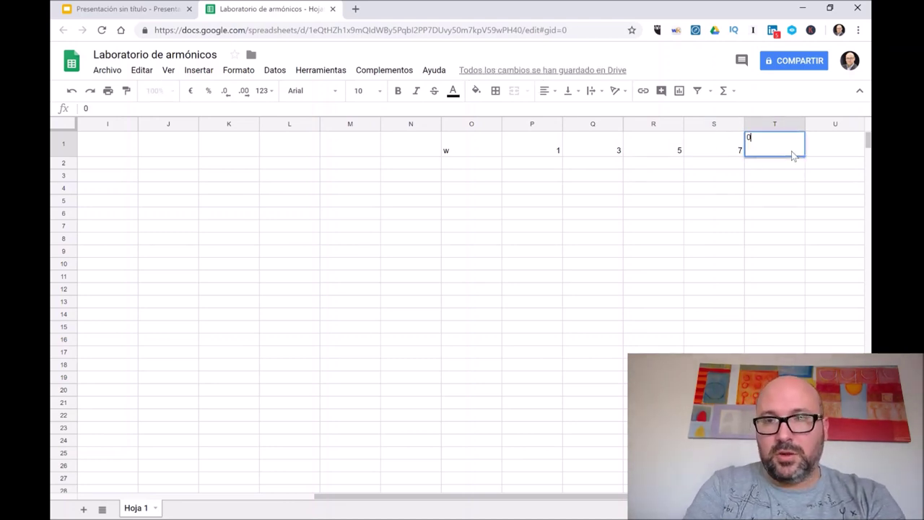
pyautogui.write('9')
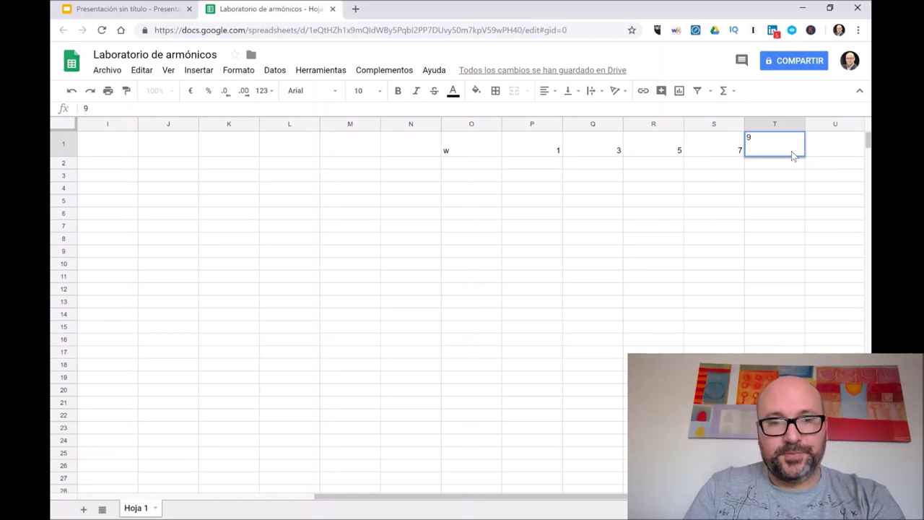
pyautogui.press('Tab')
pyautogui.write('11')
pyautogui.press('Tab')
pyautogui.write('13')
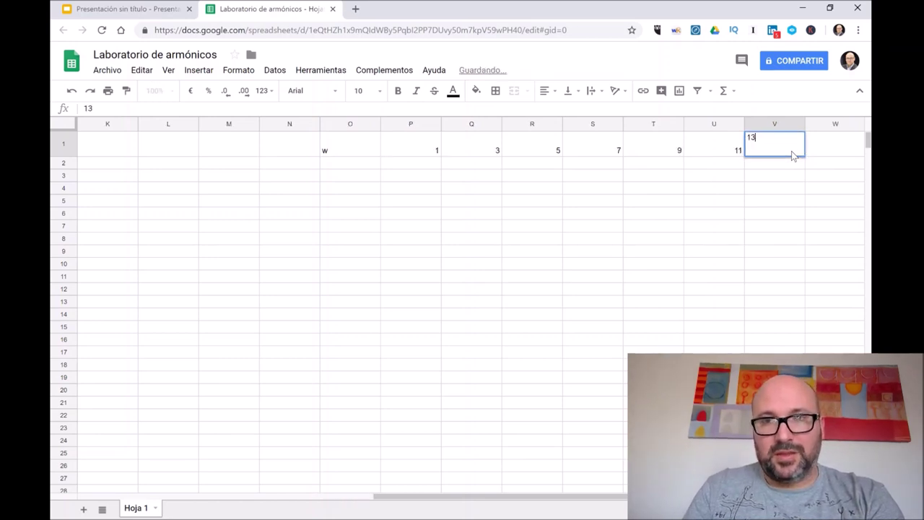
pyautogui.press('Tab')
pyautogui.write('Total')
pyautogui.press('Return')
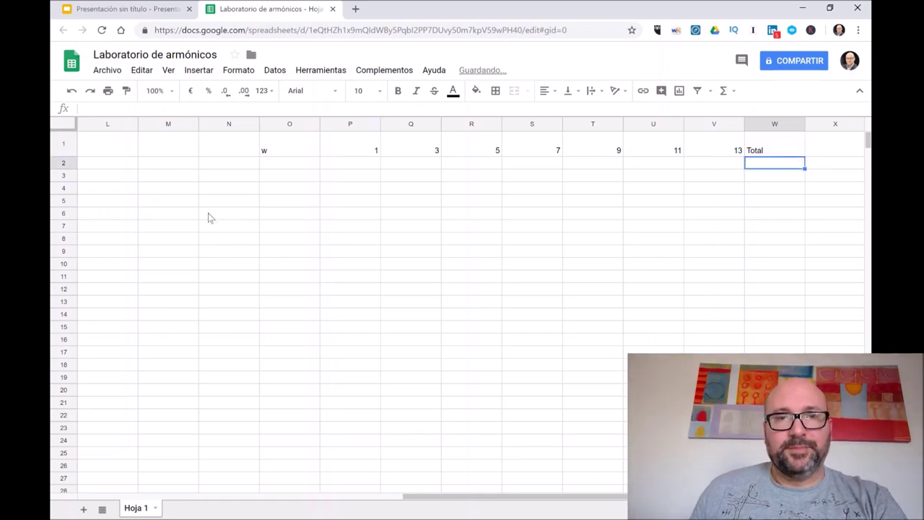
# Start the w column with 0 in O2 and the formula =O2+0,5 in O3
pyautogui.click(283, 163)
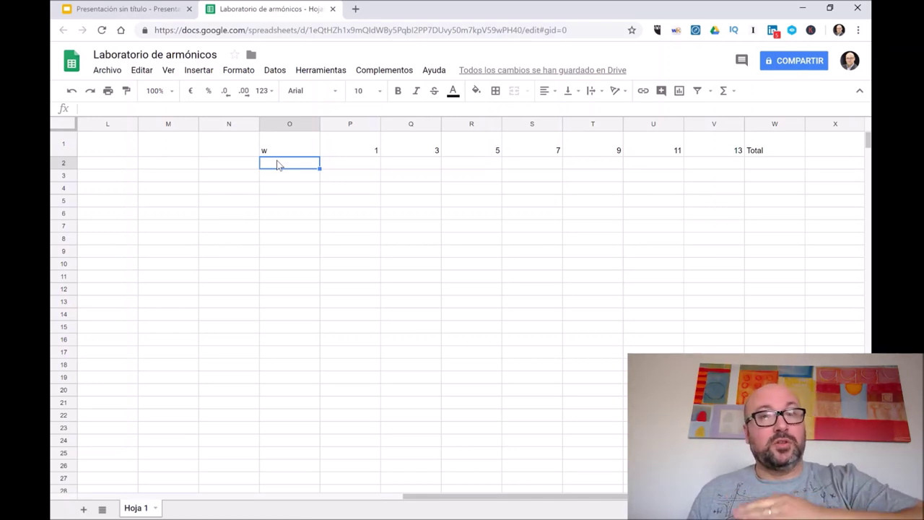
pyautogui.write('0')
pyautogui.press('Return')
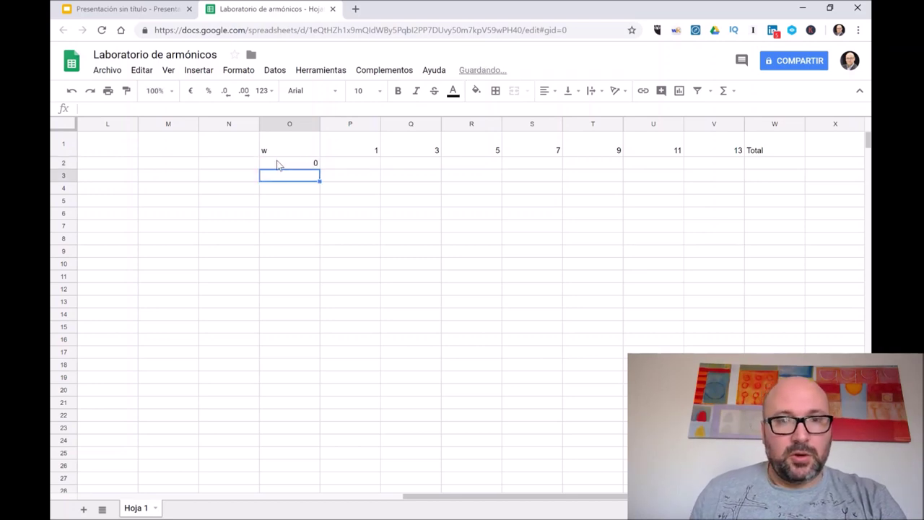
pyautogui.write('=')
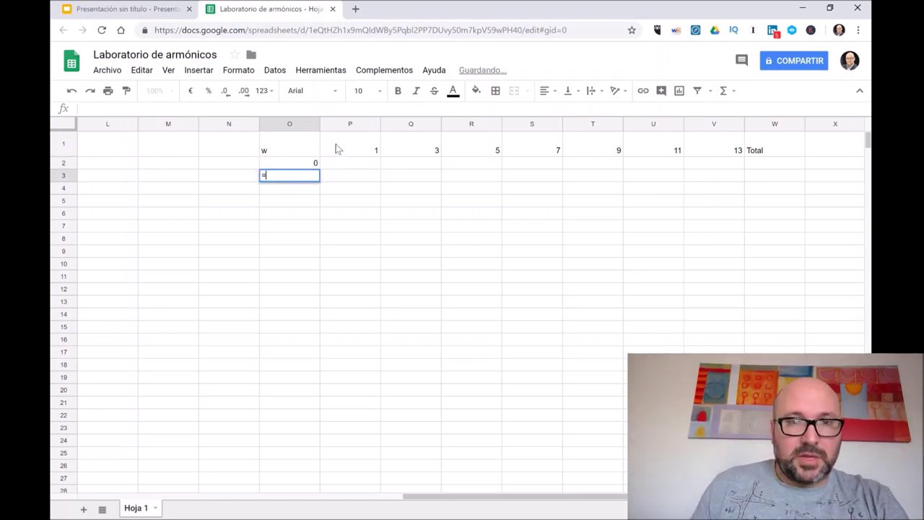
pyautogui.click(315, 164)
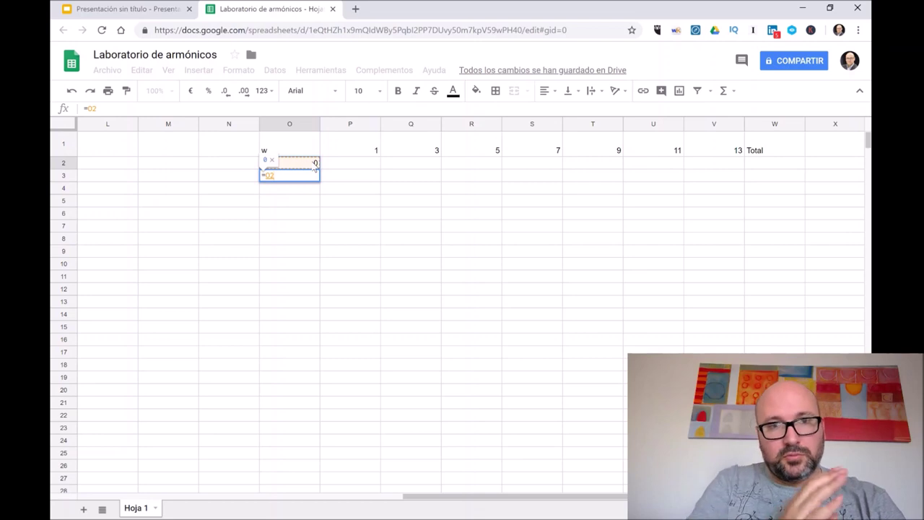
pyautogui.write('+')
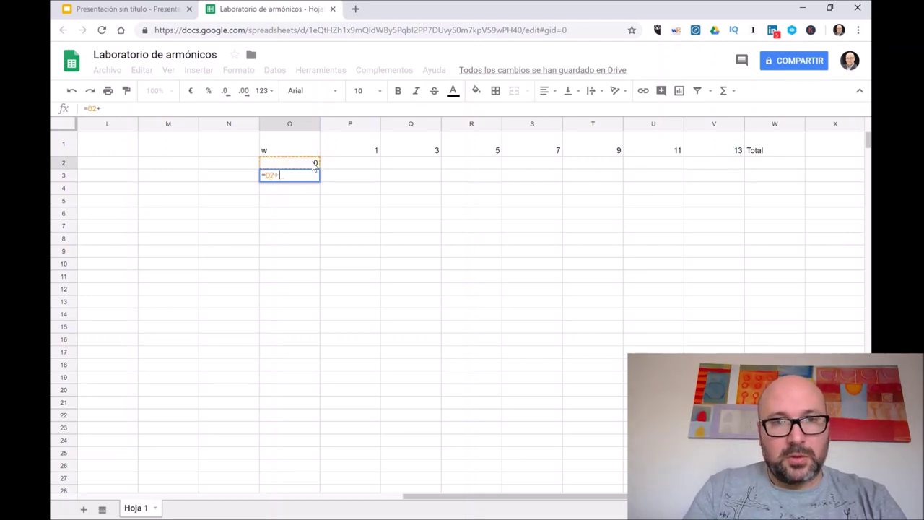
pyautogui.write('0,')
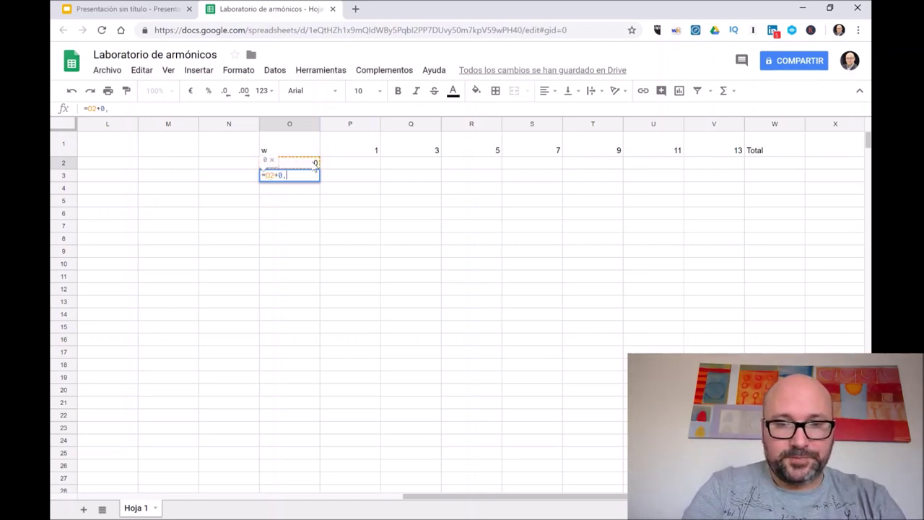
pyautogui.write('5')
pyautogui.press('Return')
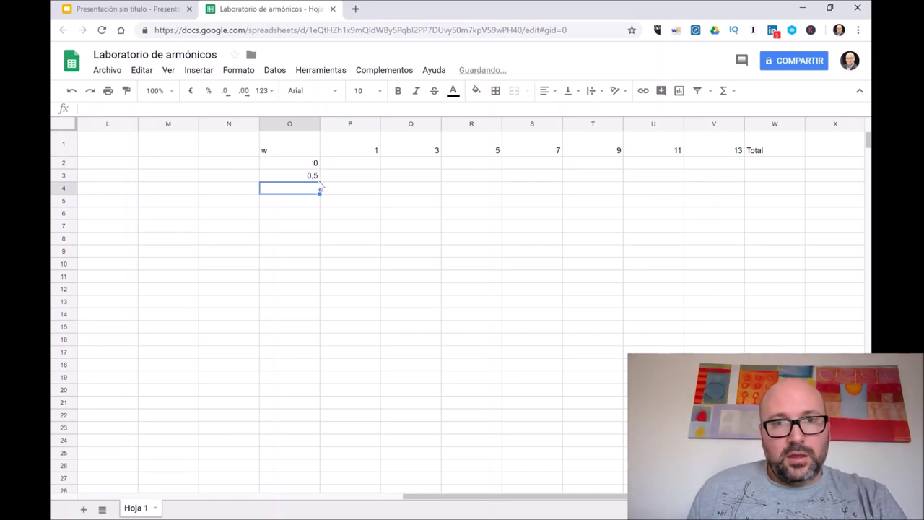
# Fill the O3 increment formula down column O to row 736, past the value 360
pyautogui.click(318, 178)
pyautogui.moveTo(317, 179); pyautogui.dragTo(303, 481)
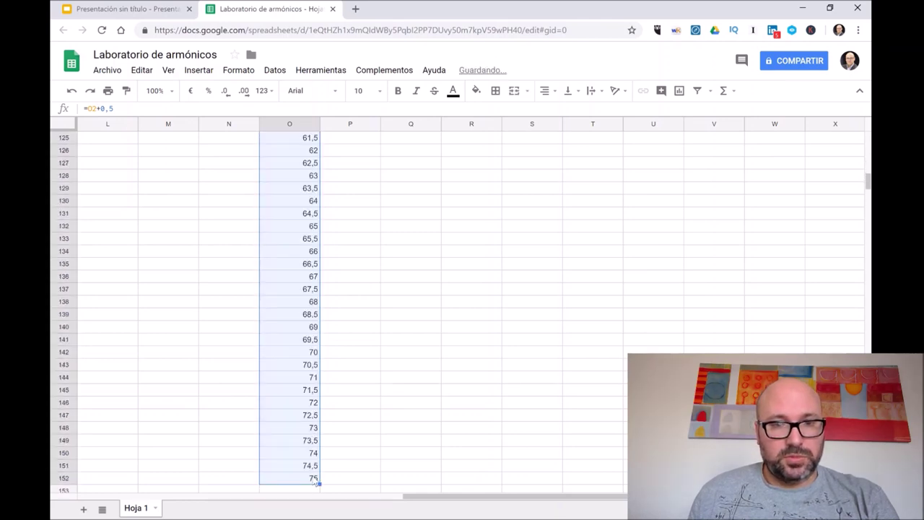
pyautogui.moveTo(318, 481)
pyautogui.mouseDown()
pyautogui.moveTo(318, 494)
pyautogui.moveTo(312, 468)
pyautogui.mouseUp()
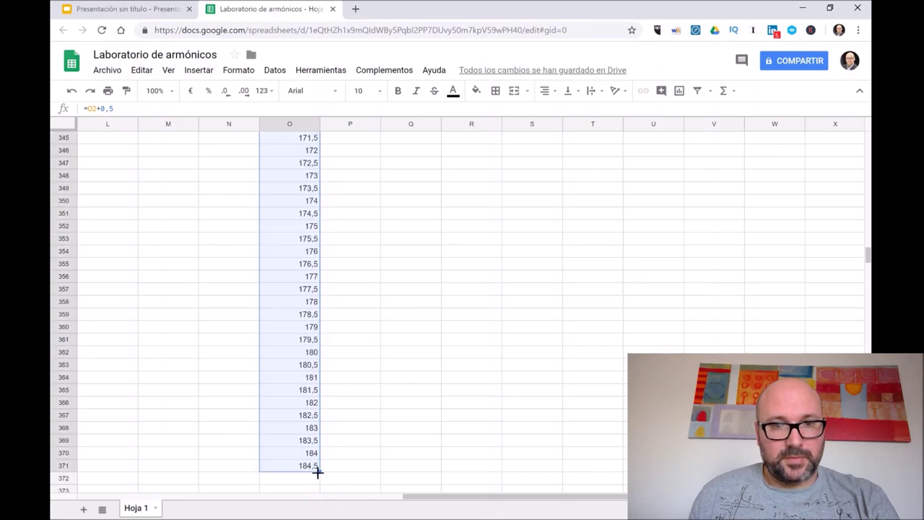
pyautogui.moveTo(317, 473); pyautogui.dragTo(320, 409)
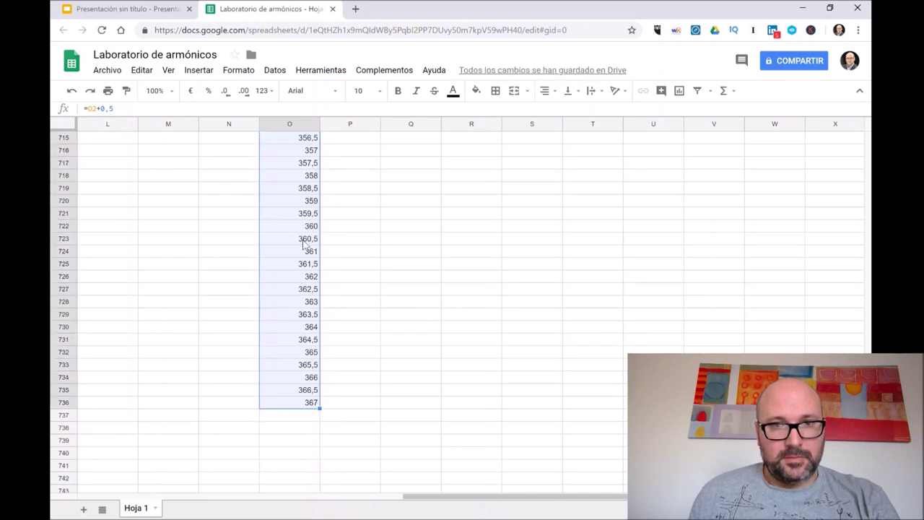
# Delete the surplus w values beyond 360 in cells O723 to O736
pyautogui.moveTo(306, 240); pyautogui.dragTo(311, 404)
pyautogui.press('Delete')
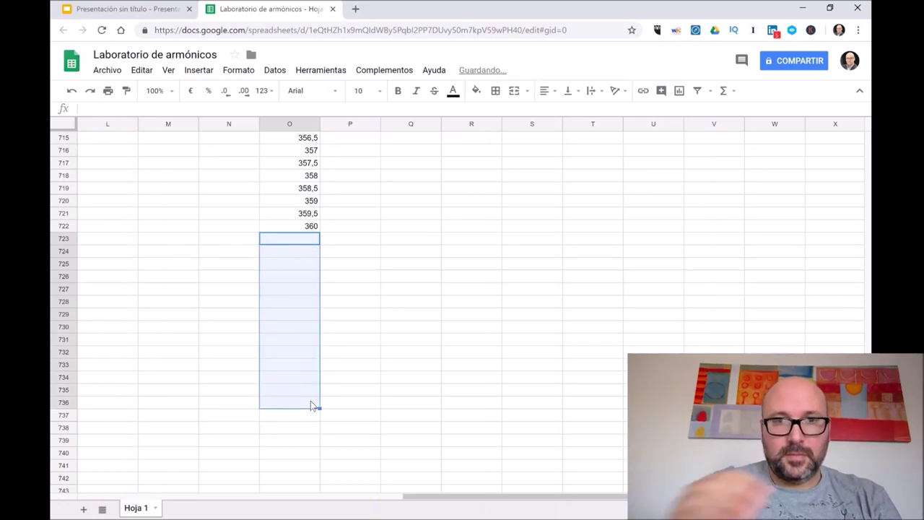
pyautogui.click(383, 268)
# Begin the formula in P2 as =B4*sqrt(2), referencing the Fundamental value cell
pyautogui.scroll(3, 331, 246)
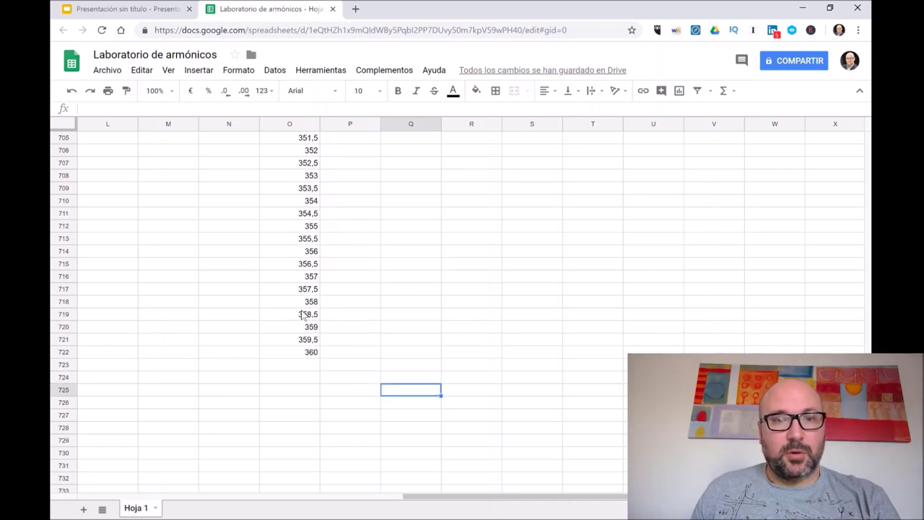
pyautogui.scroll(20, 305, 315)
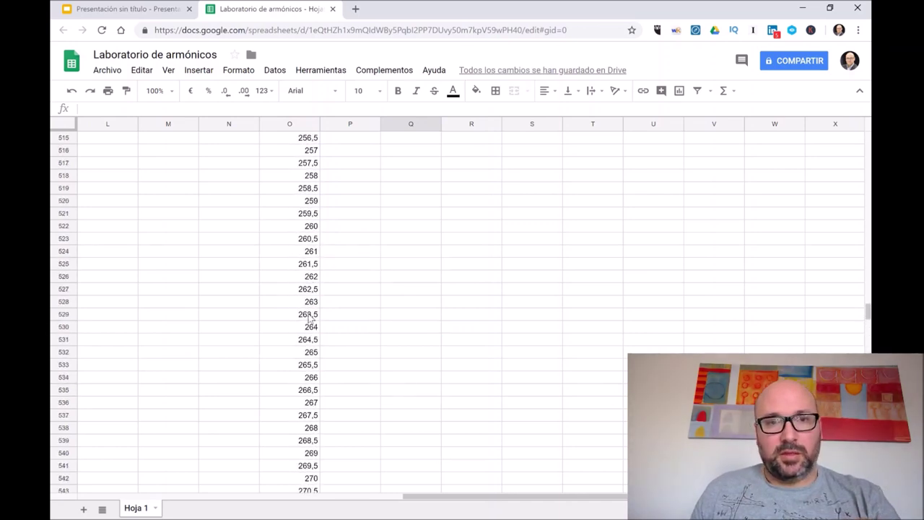
pyautogui.scroll(20, 309, 318)
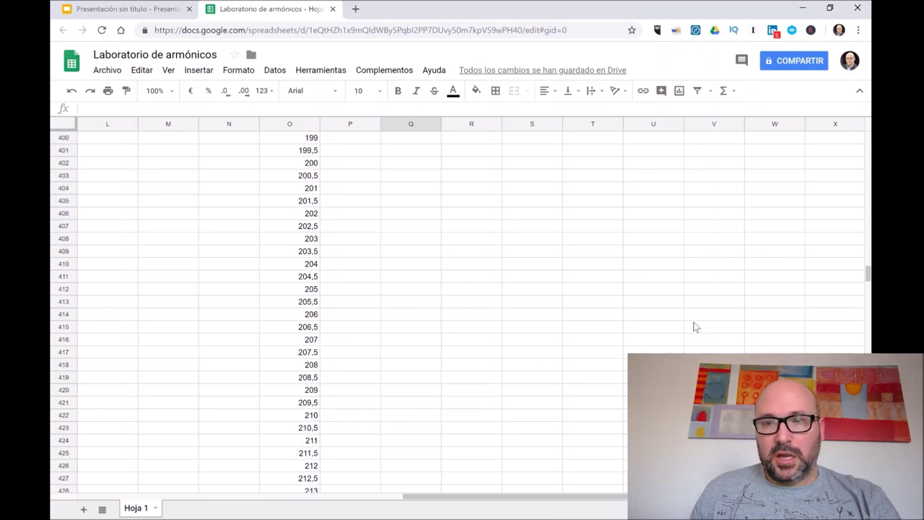
pyautogui.moveTo(869, 274); pyautogui.dragTo(864, 137)
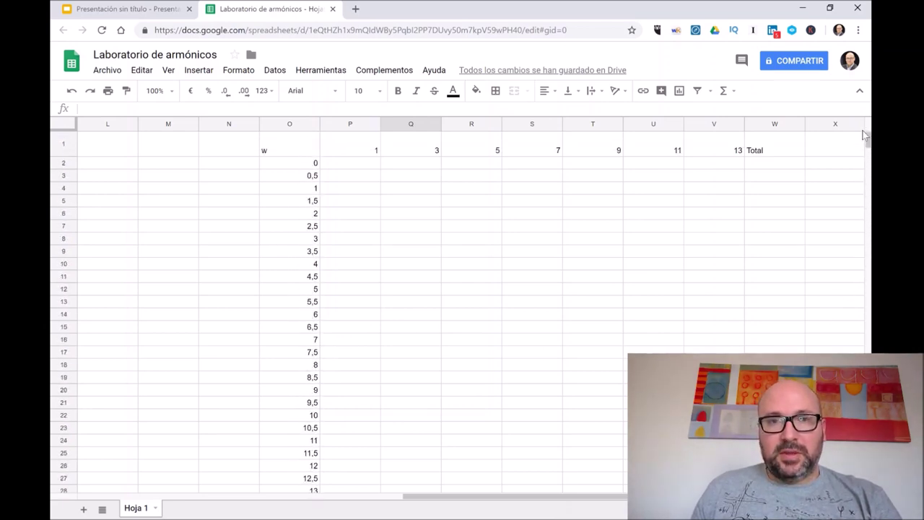
pyautogui.click(368, 168)
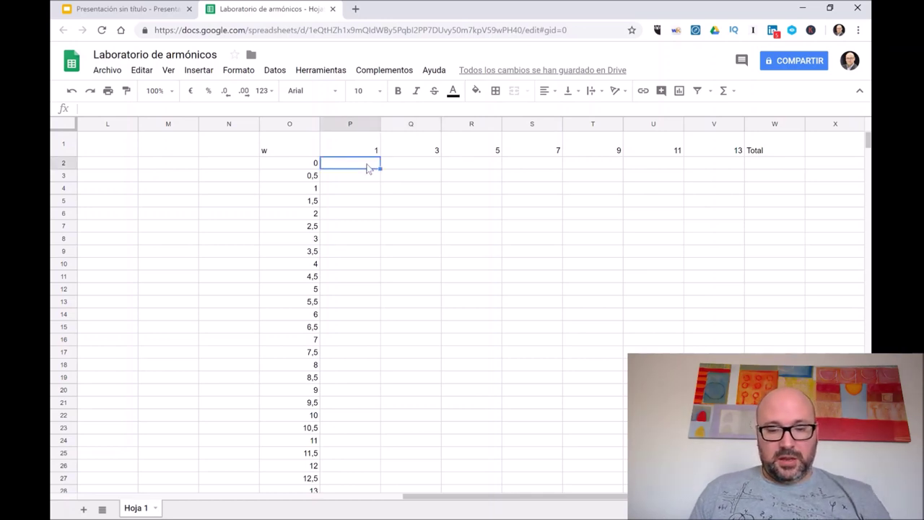
pyautogui.write('=')
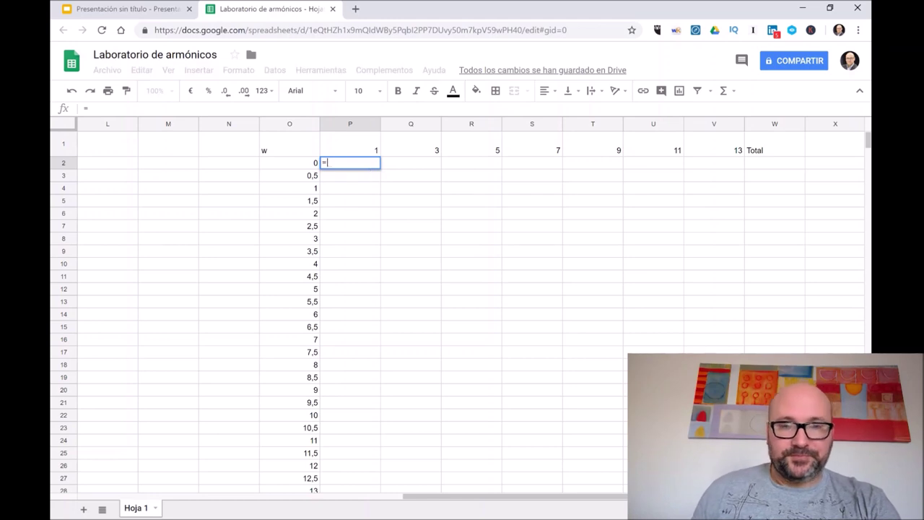
pyautogui.moveTo(471, 500); pyautogui.dragTo(97, 487)
pyautogui.click(167, 190)
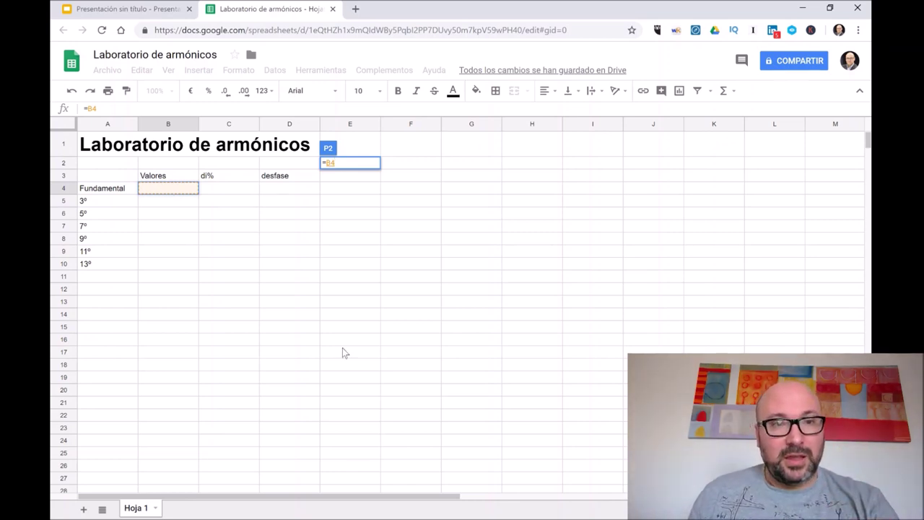
pyautogui.write('*')
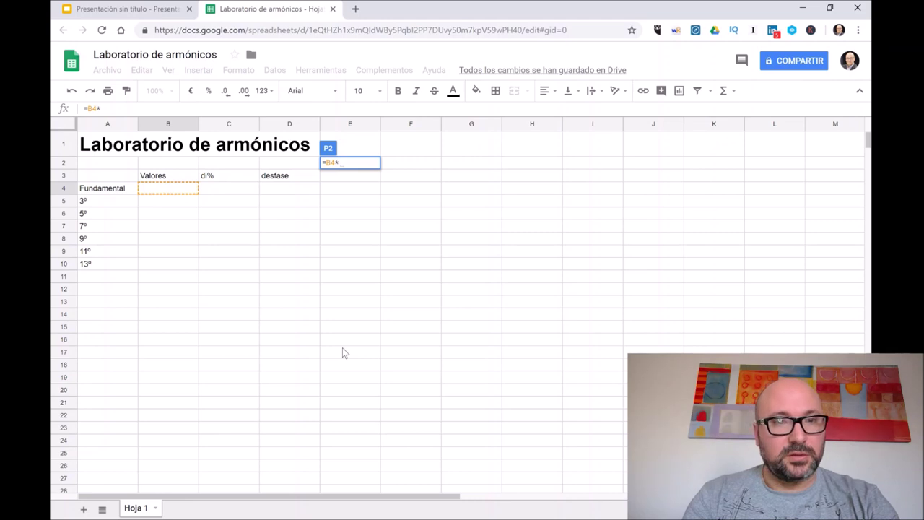
pyautogui.write('sqr')
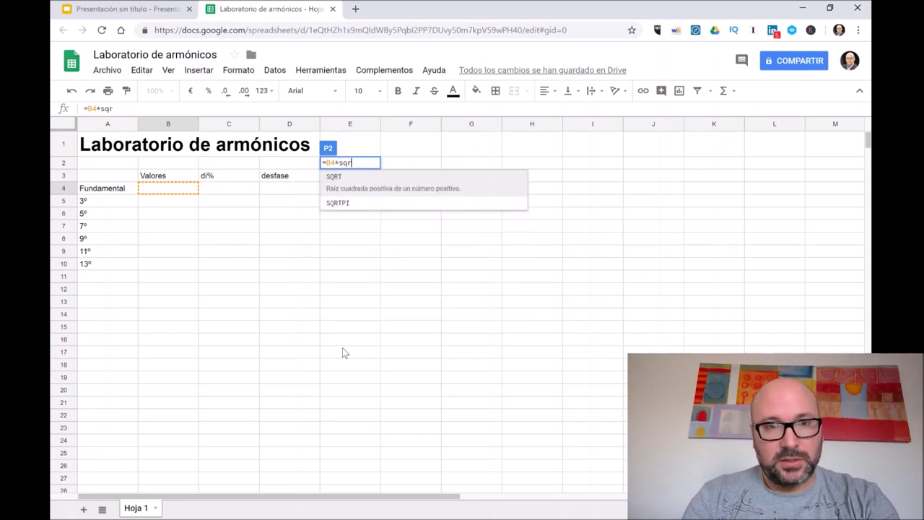
pyautogui.write('t')
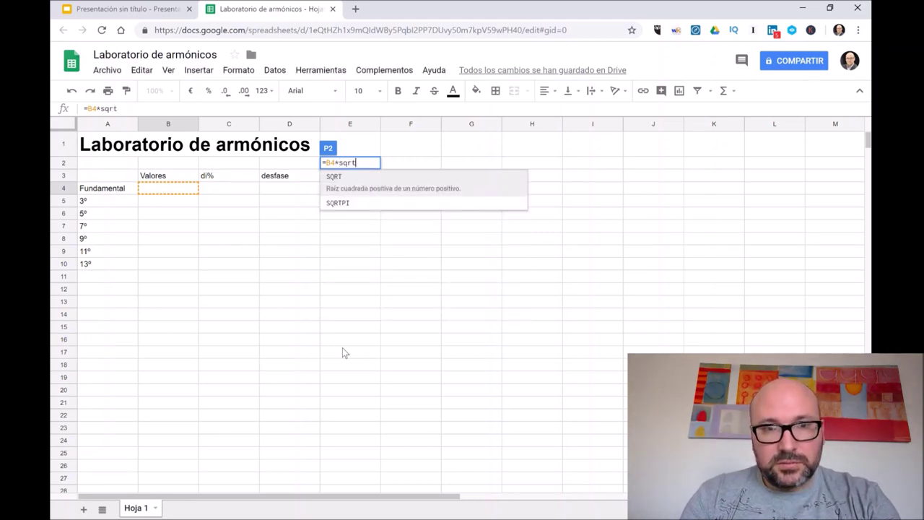
pyautogui.write('(2)')
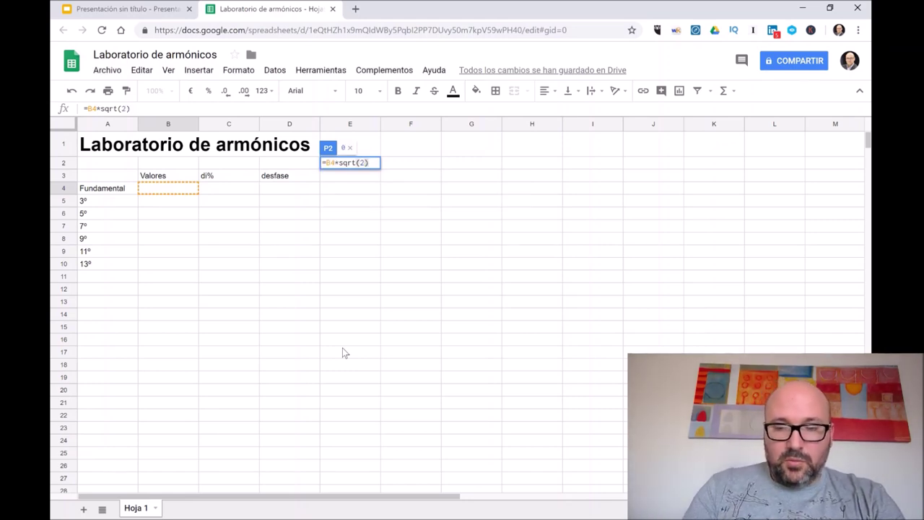
# Extend the P2 formula with a multiplication by the sine function, leaving its argument open
pyautogui.write('*')
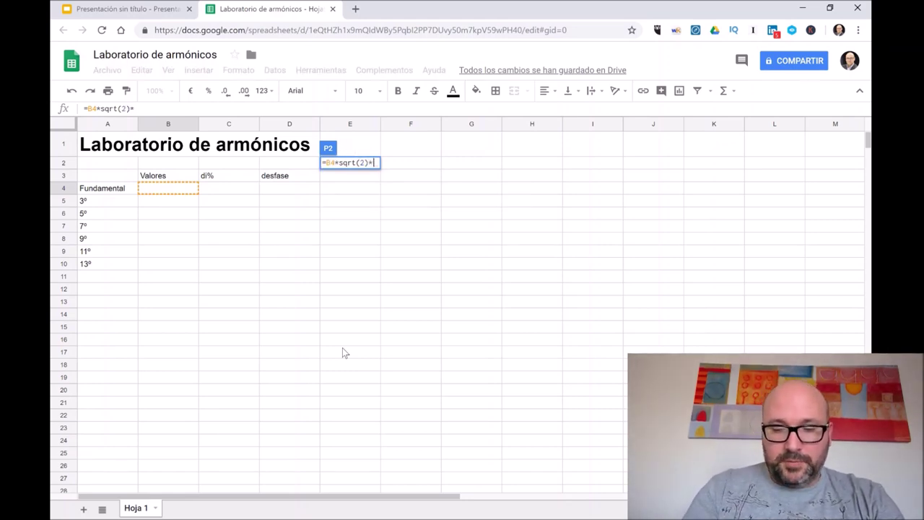
pyautogui.write('sin(')
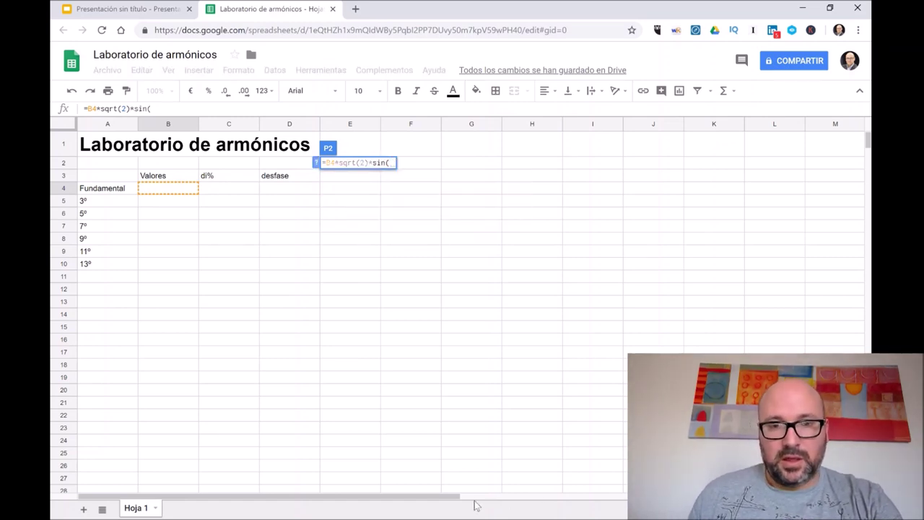
pyautogui.moveTo(455, 501); pyautogui.dragTo(779, 500)
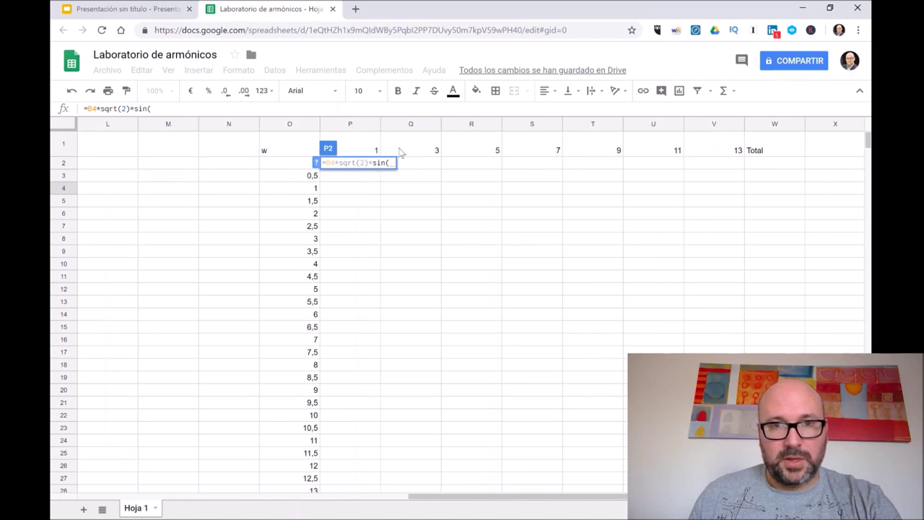
pyautogui.click(292, 168)
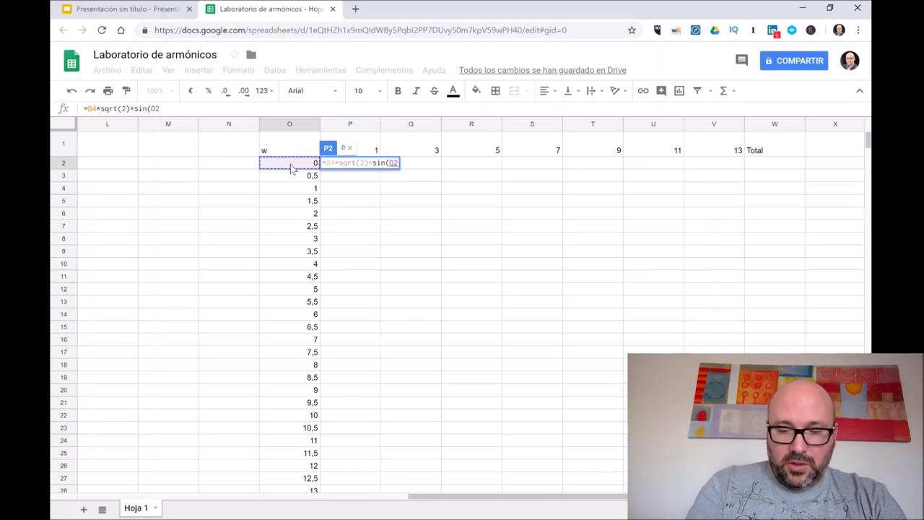
pyautogui.write('*')
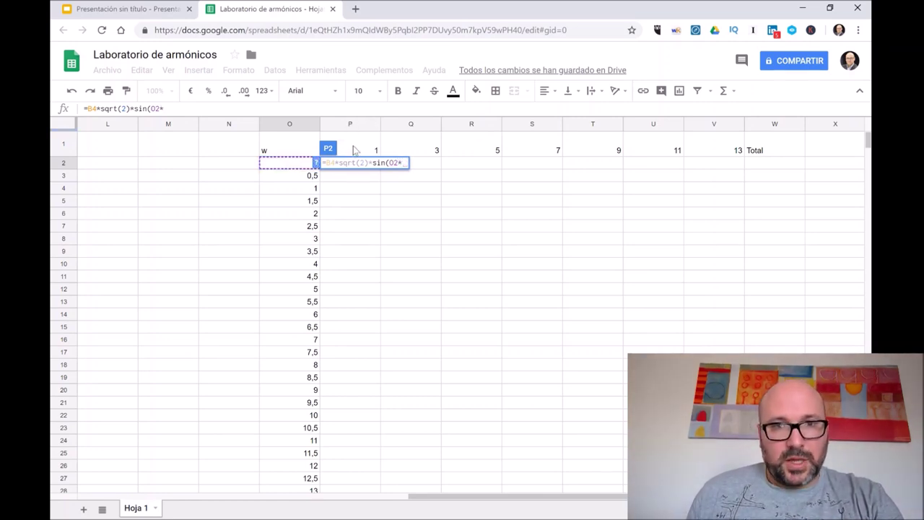
pyautogui.hotkey('shift', 'Left')
pyautogui.hotkey('shift', 'Left')
pyautogui.hotkey('shift', 'Left')
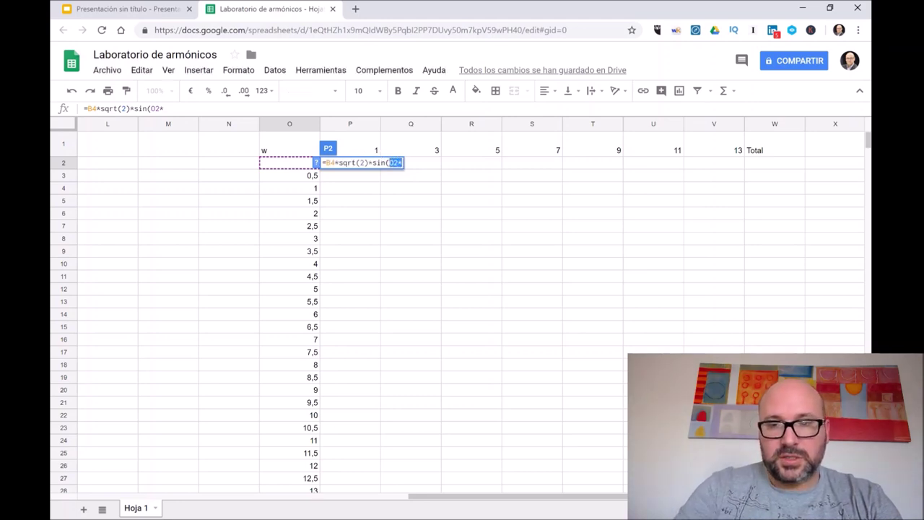
pyautogui.press('BackSpace')
# Enter P1*radians(O2) as the sine argument in P2, referencing the harmonic number and the first w value
pyautogui.click(376, 151)
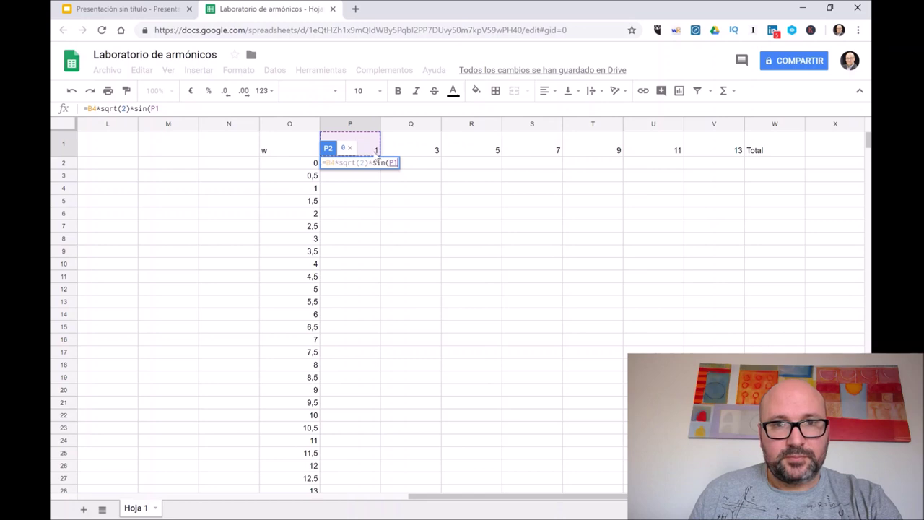
pyautogui.write('*')
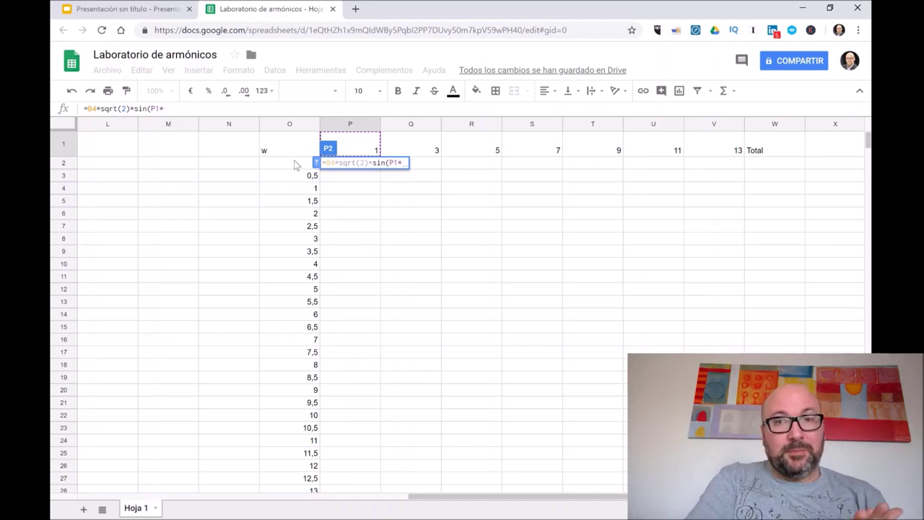
pyautogui.write('ra')
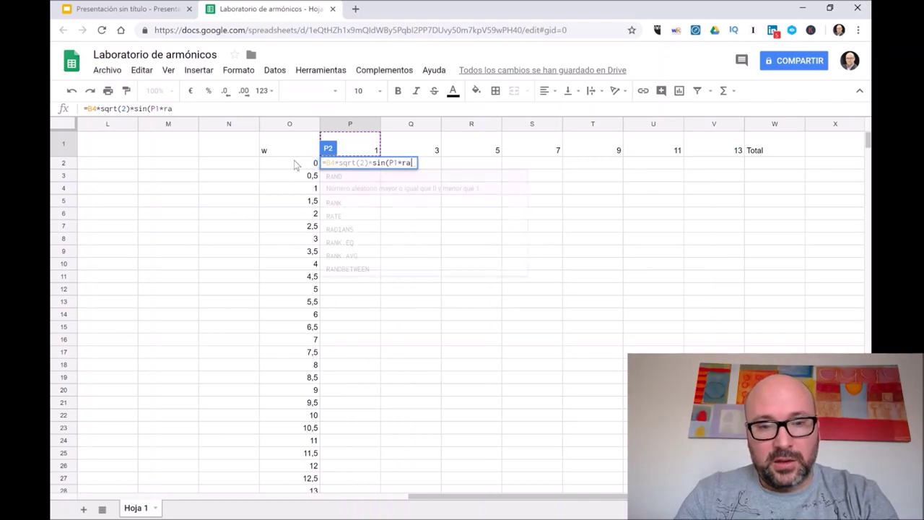
pyautogui.write('dians(')
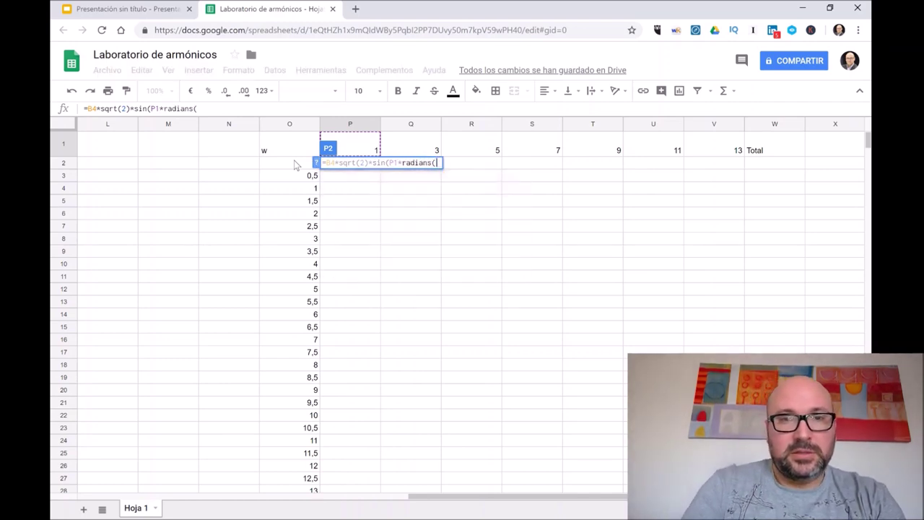
pyautogui.click(294, 163)
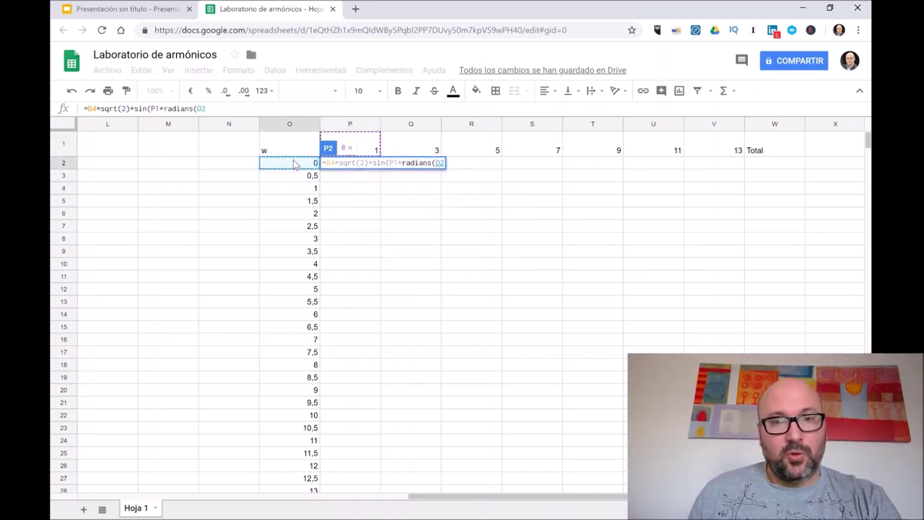
pyautogui.write('))')
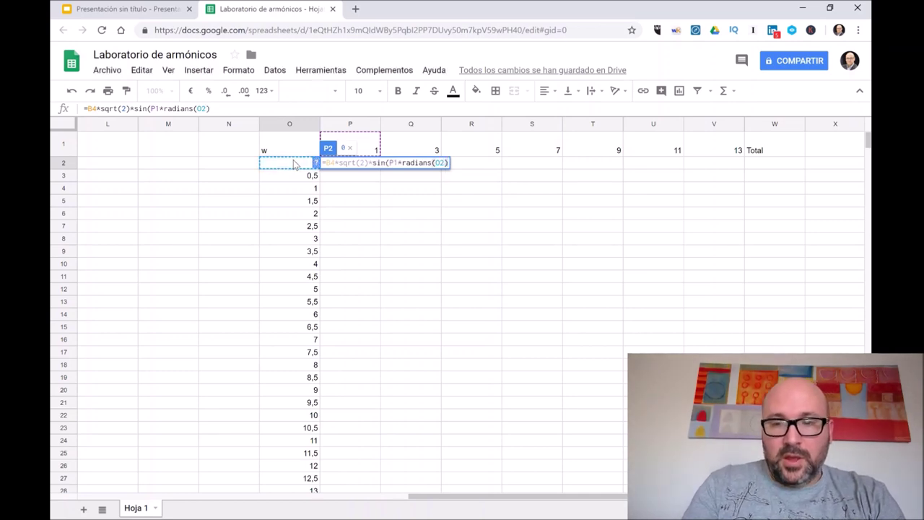
# Add the Fundamental's phase shift to the sine argument as +radians(D4) and complete the P2 formula
pyautogui.write('+')
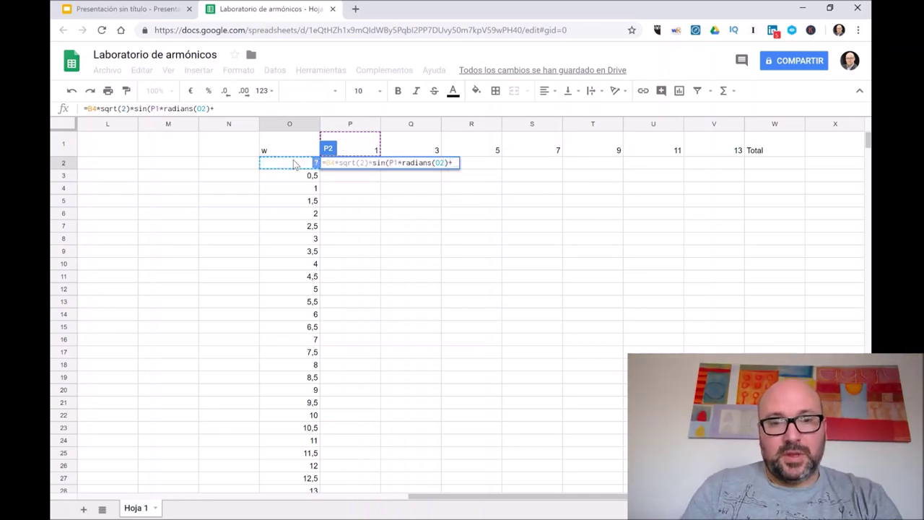
pyautogui.write('radian')
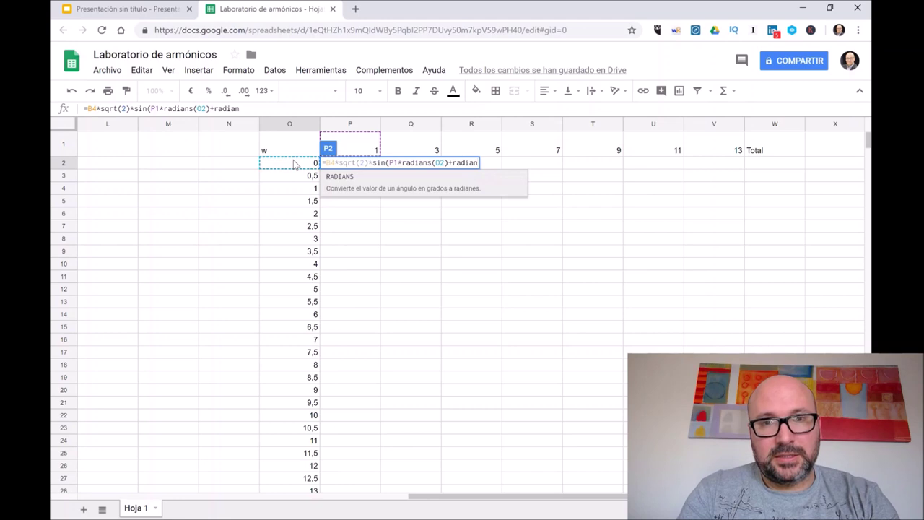
pyautogui.write('s')
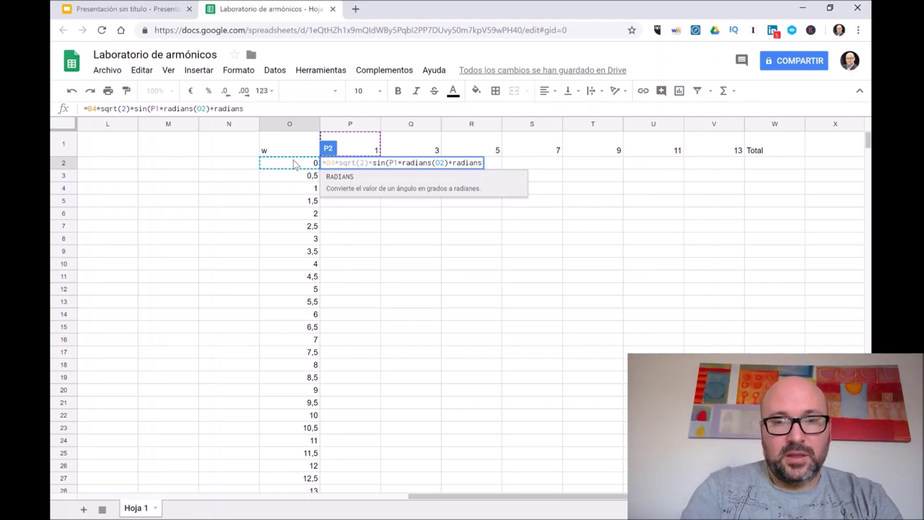
pyautogui.write('(')
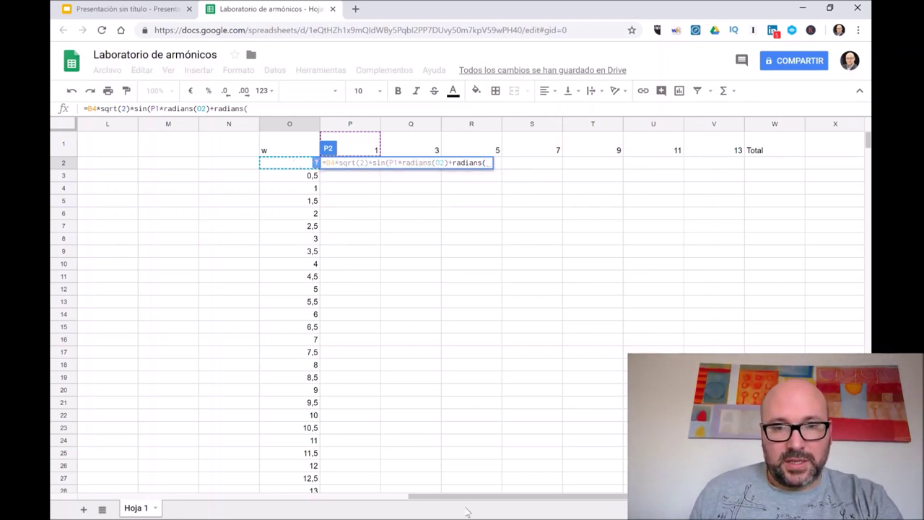
pyautogui.moveTo(455, 497); pyautogui.dragTo(135, 478)
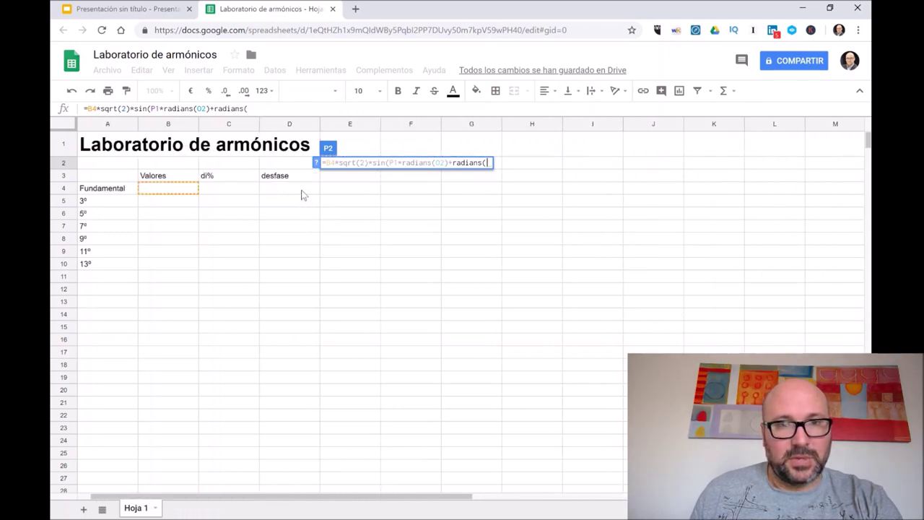
pyautogui.click(303, 192)
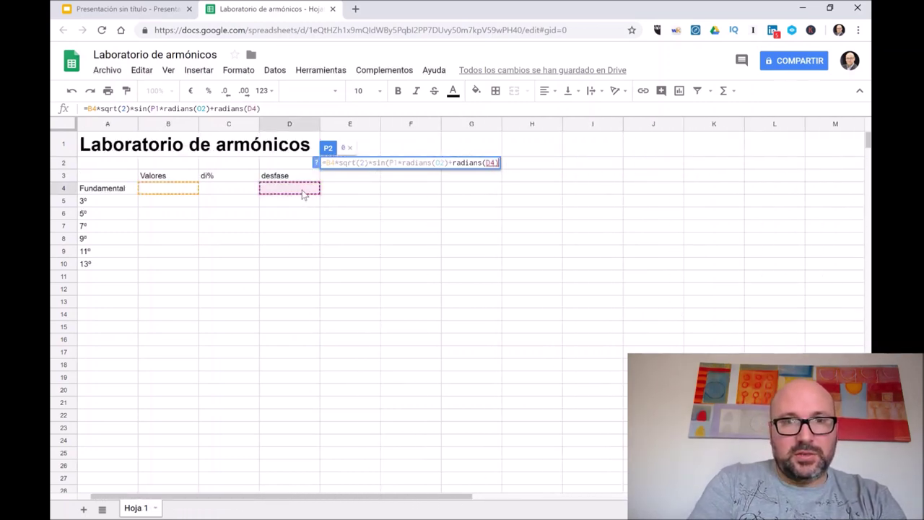
pyautogui.write('))')
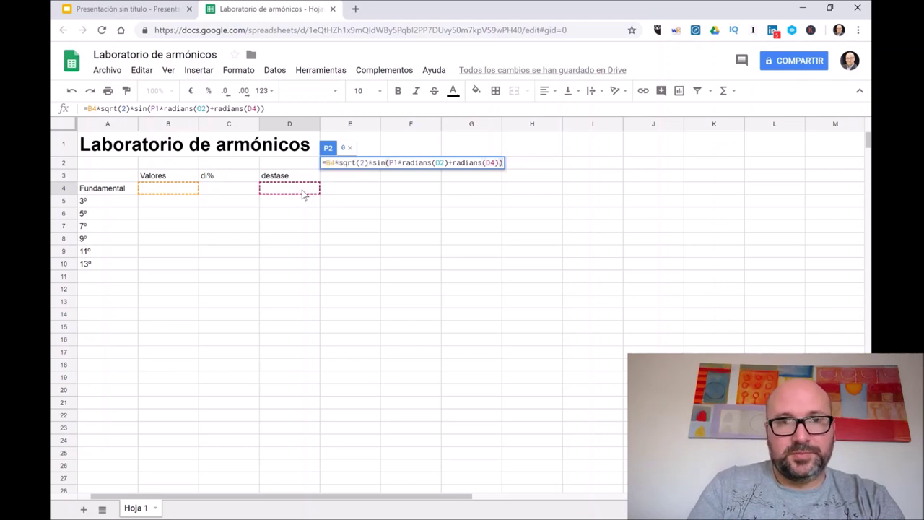
pyautogui.press('Return')
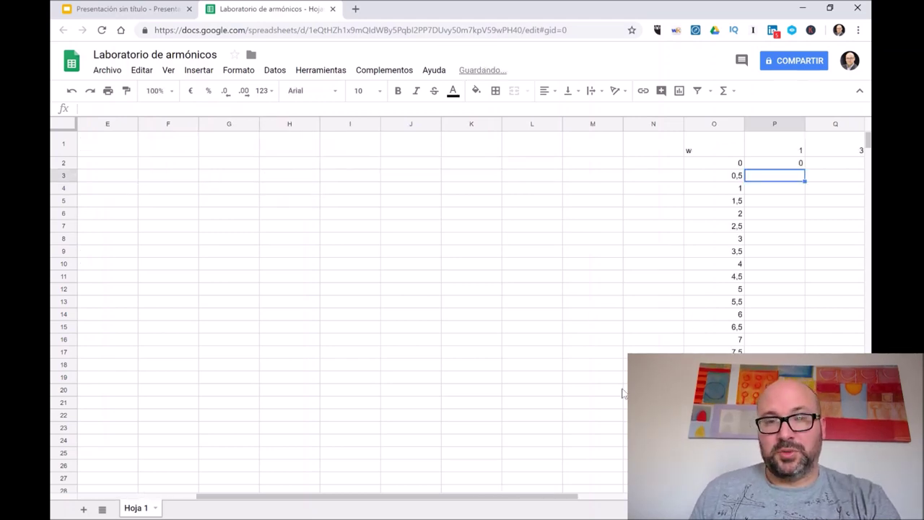
# Anchor the P2 references so the formula reads =$B$4*sqrt(2)*sin(P$1*radians($O2)+radians($D$4))
pyautogui.moveTo(547, 497); pyautogui.dragTo(758, 497)
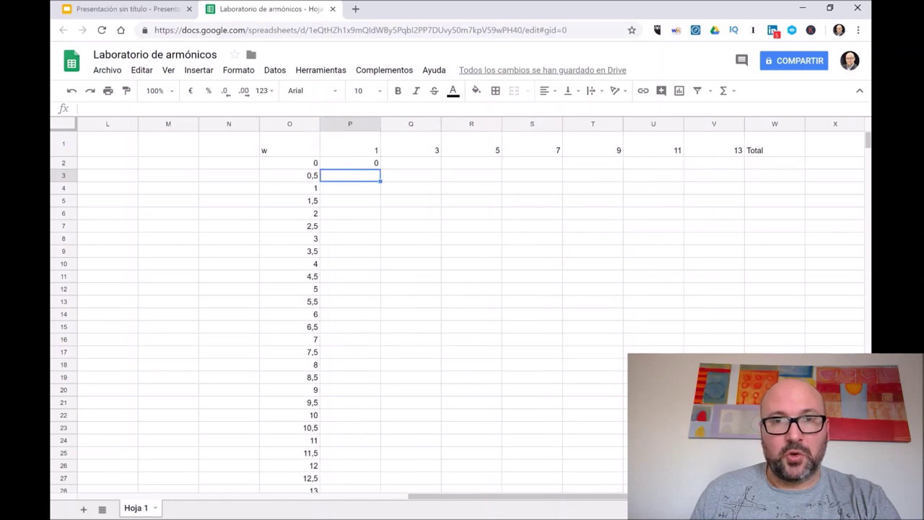
pyautogui.click(374, 164)
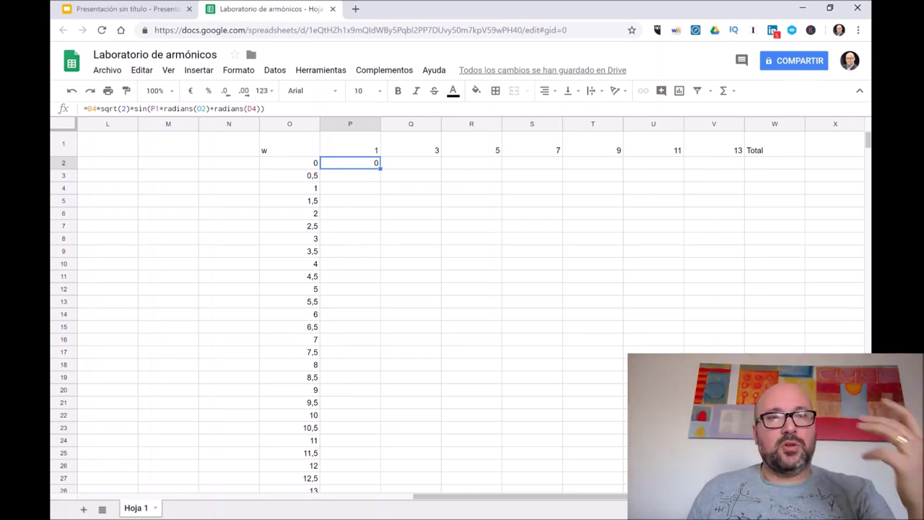
pyautogui.press('Return')
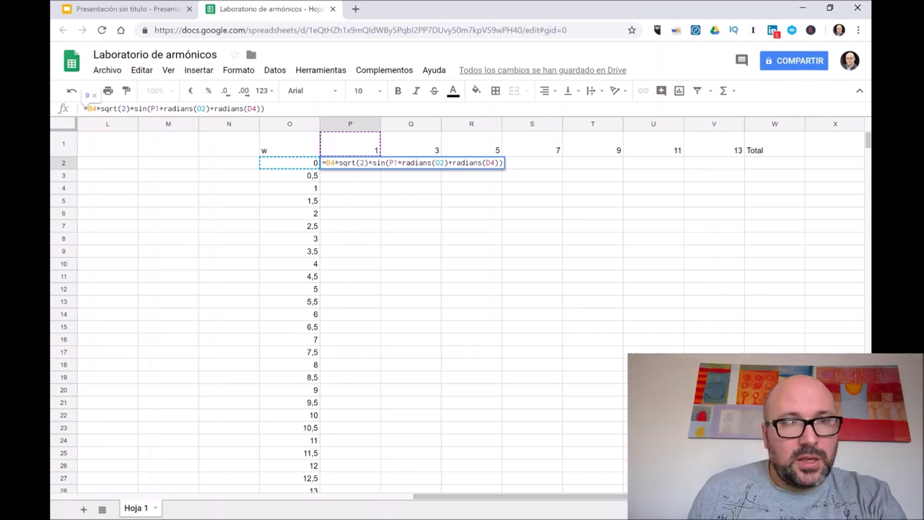
pyautogui.write('$B')
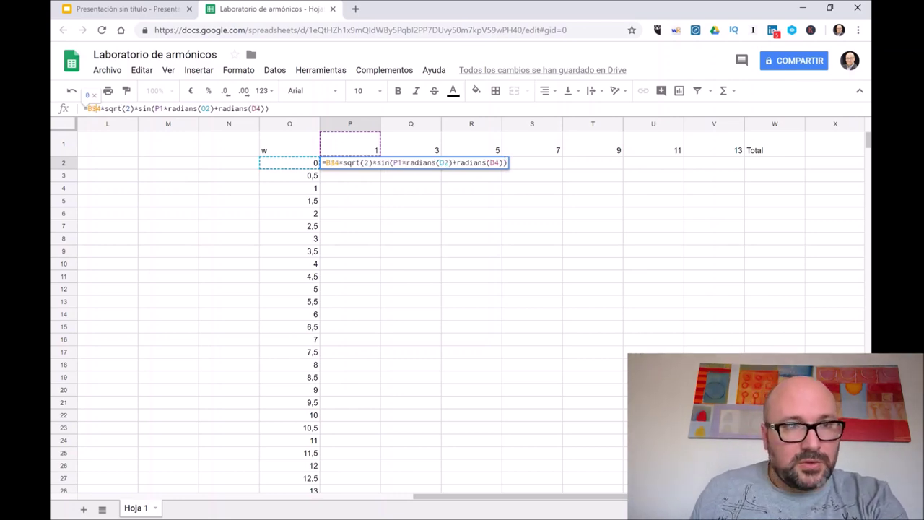
pyautogui.write('$')
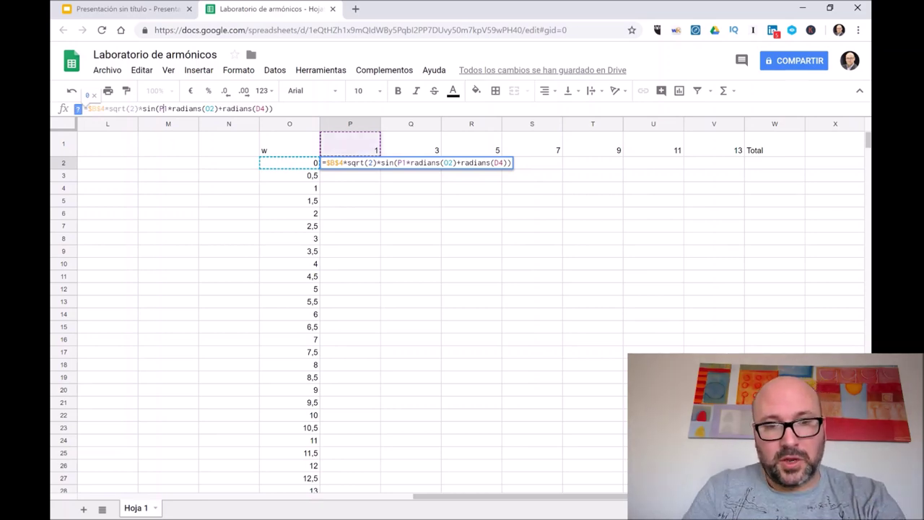
pyautogui.write('$')
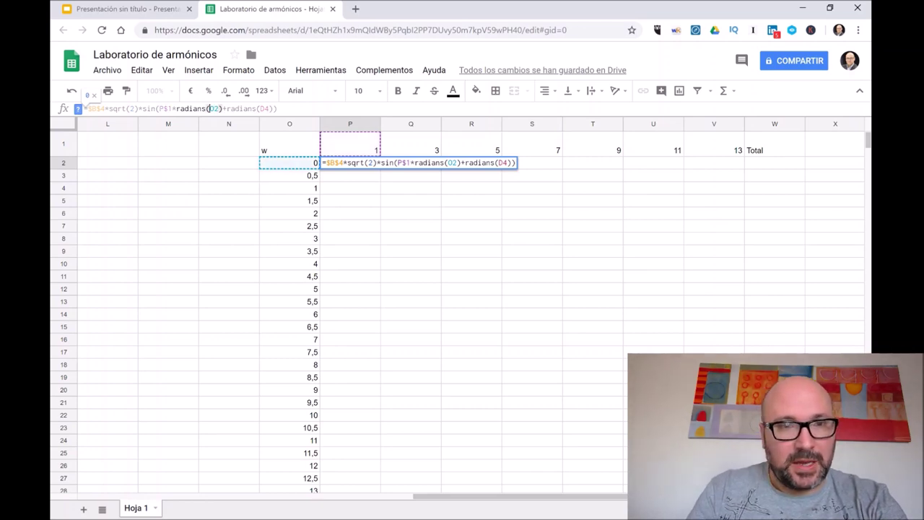
pyautogui.write('$')
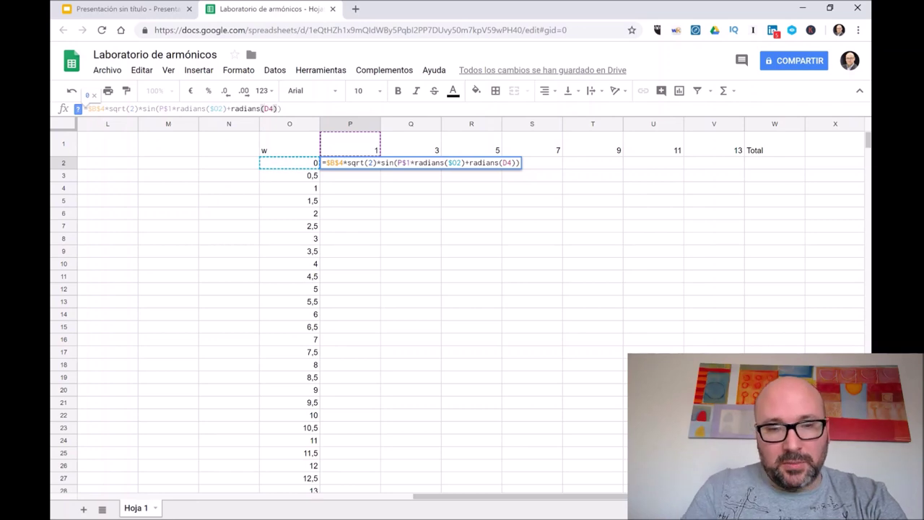
pyautogui.write('$')
pyautogui.write('$D$')
pyautogui.press('Return')
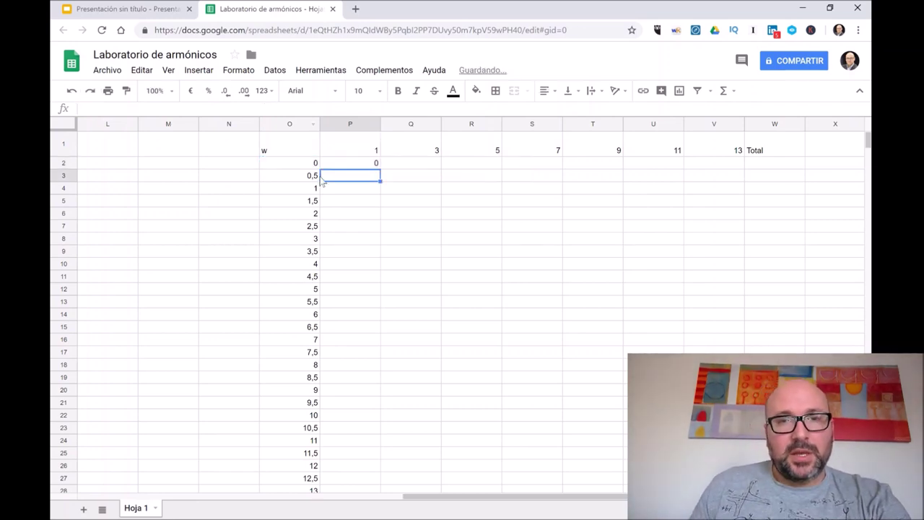
# Fill the P2 formula down column P to row 722, alongside the w value 360
pyautogui.click(363, 163)
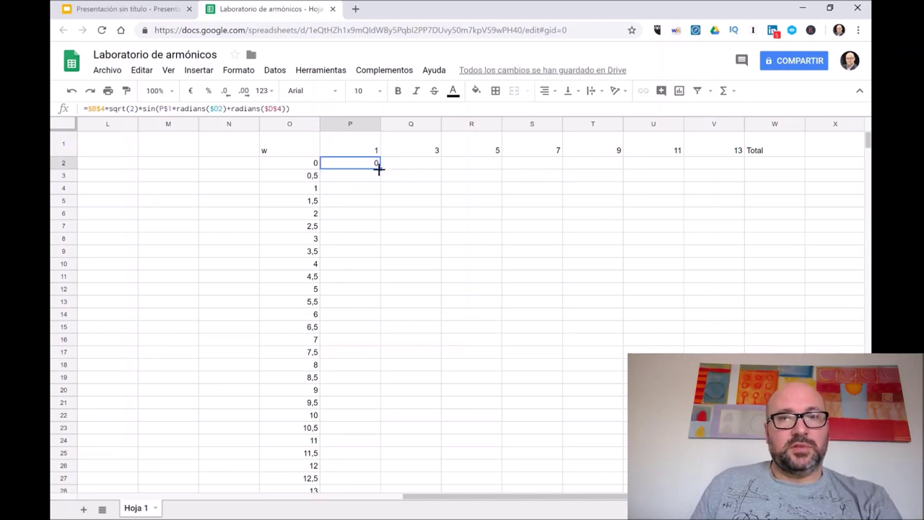
pyautogui.moveTo(379, 169); pyautogui.dragTo(367, 244)
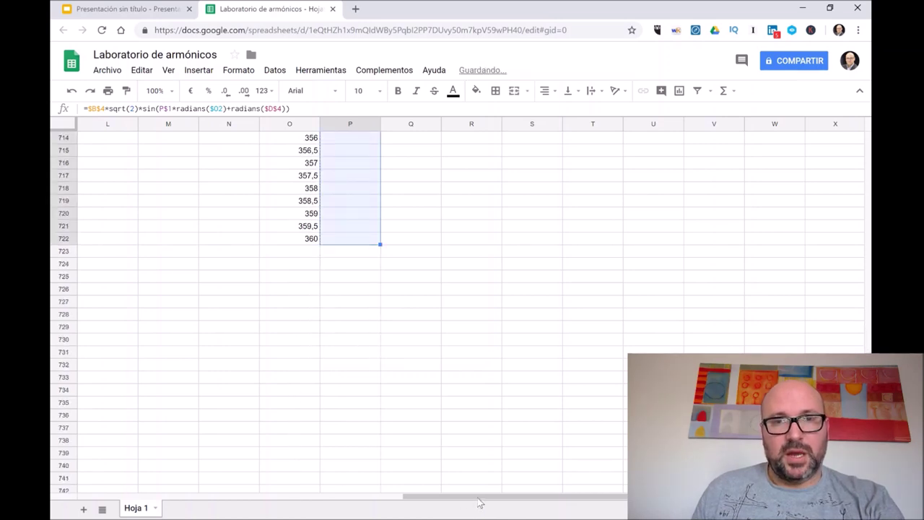
pyautogui.moveTo(871, 388); pyautogui.dragTo(870, 125)
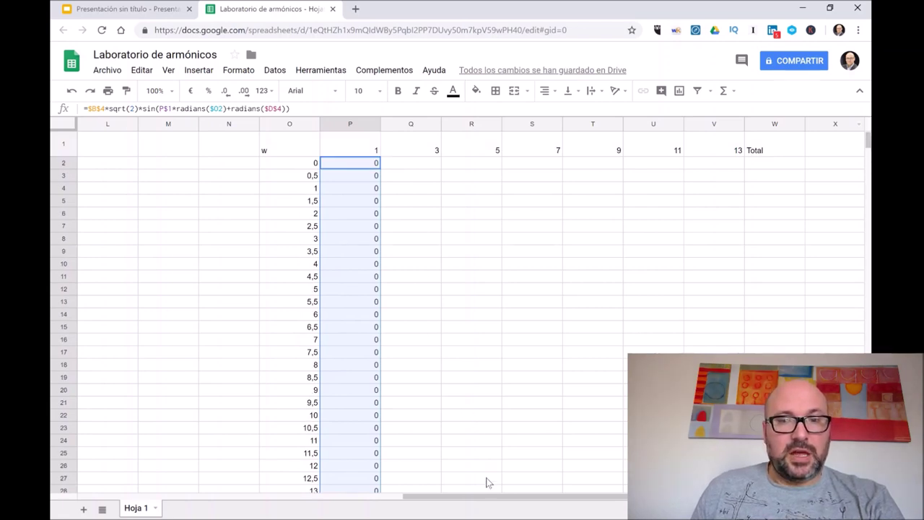
# Enter 50 as the Fundamental's value in B4 and 0 as its desfase in D4
pyautogui.moveTo(486, 496); pyautogui.dragTo(121, 451)
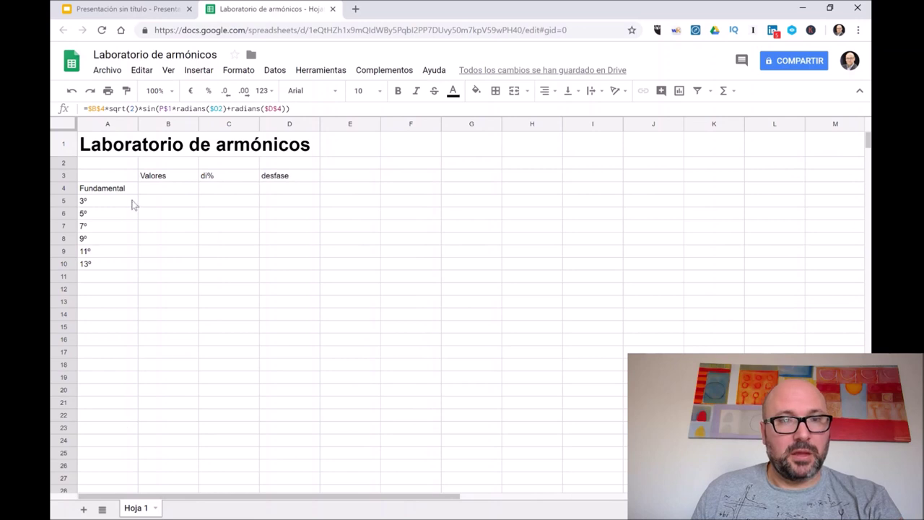
pyautogui.click(165, 191)
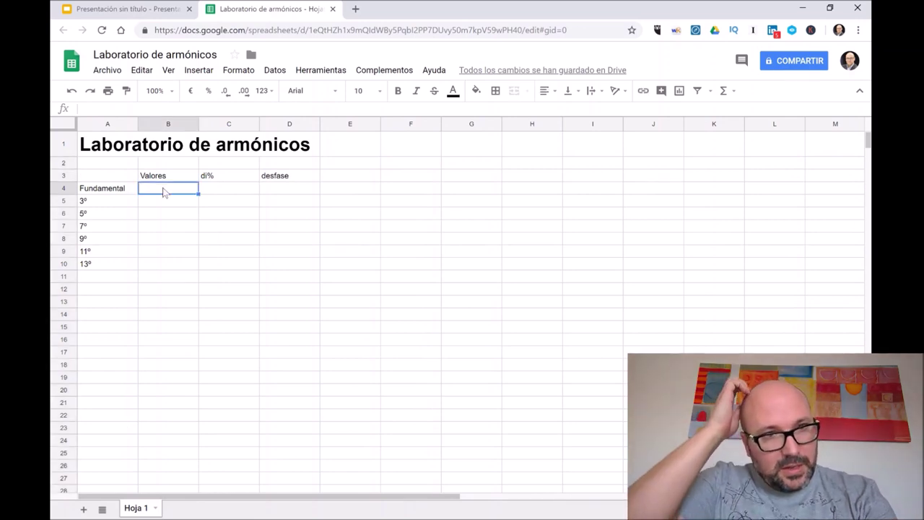
pyautogui.write('50')
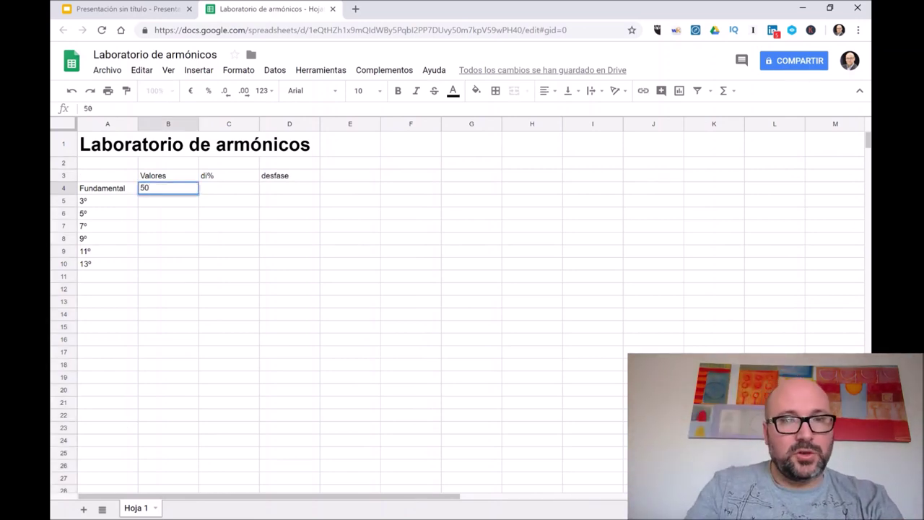
pyautogui.click(290, 189)
pyautogui.write('0')
pyautogui.press('Return')
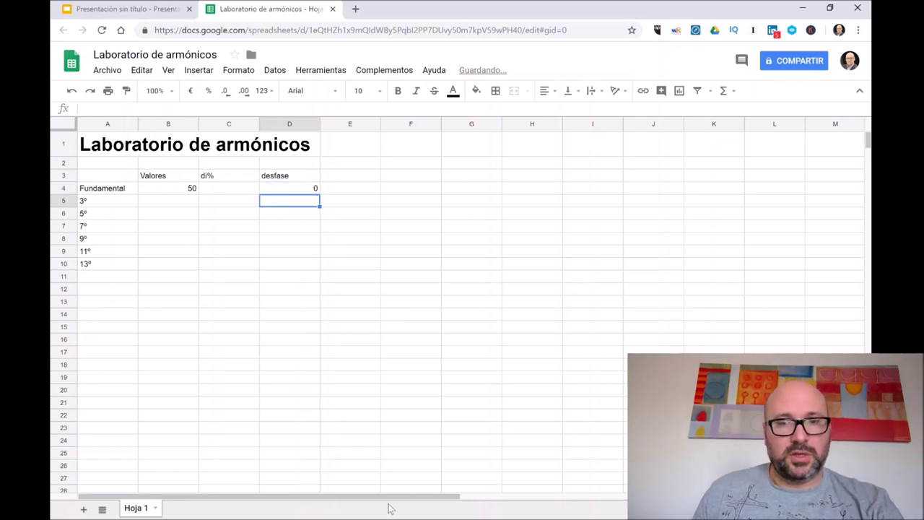
# Copy the text of the P2 sine formula into cell Q2, under the harmonic 3 header
pyautogui.moveTo(393, 497); pyautogui.dragTo(702, 497)
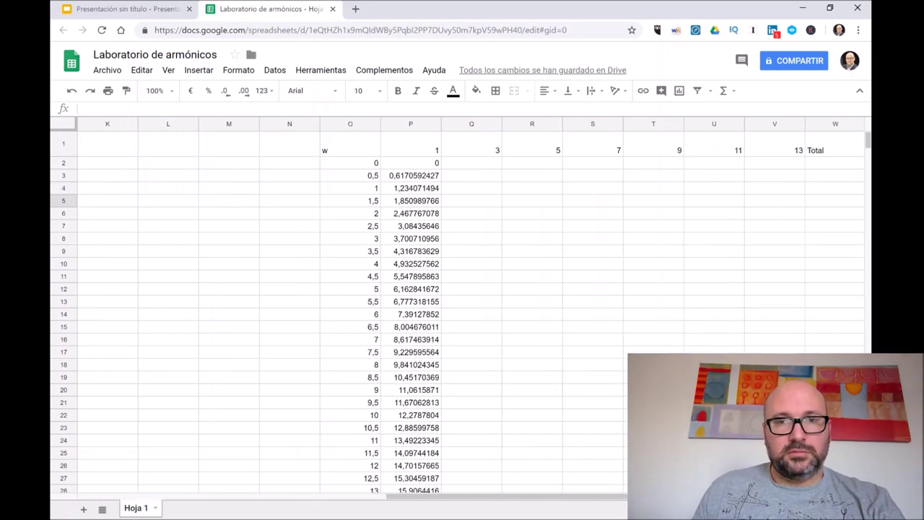
pyautogui.click(471, 168)
pyautogui.click(430, 165)
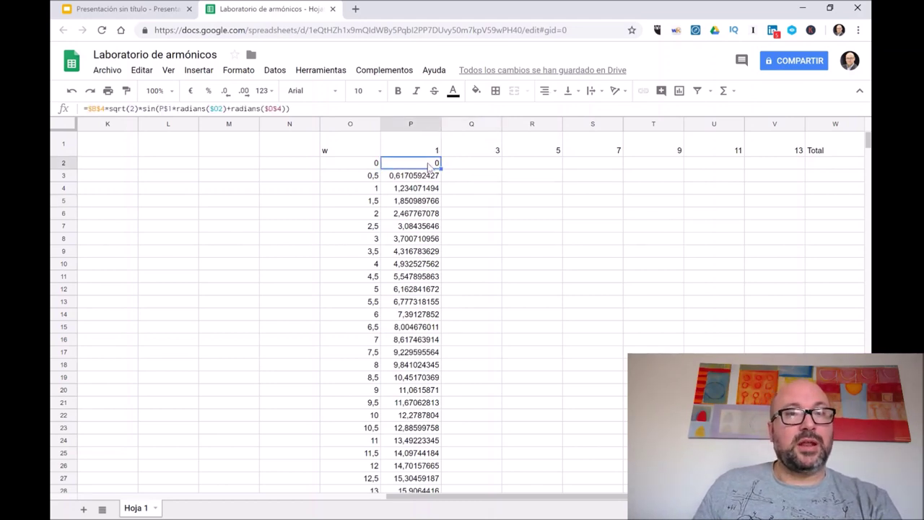
pyautogui.moveTo(289, 108); pyautogui.dragTo(65, 105)
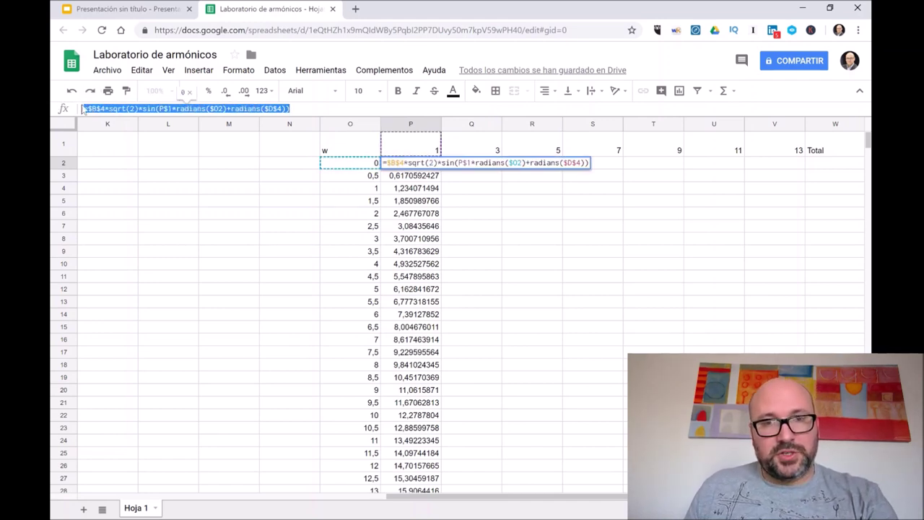
pyautogui.click(476, 164)
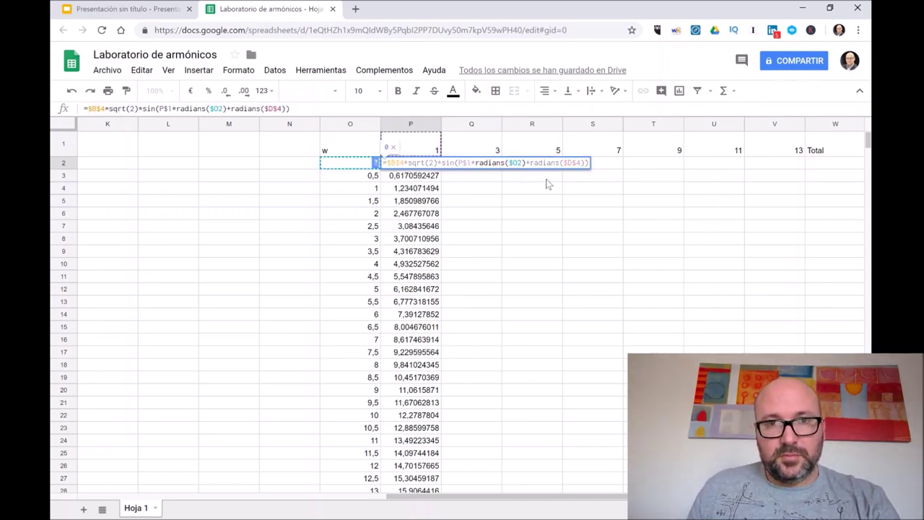
pyautogui.press('Escape')
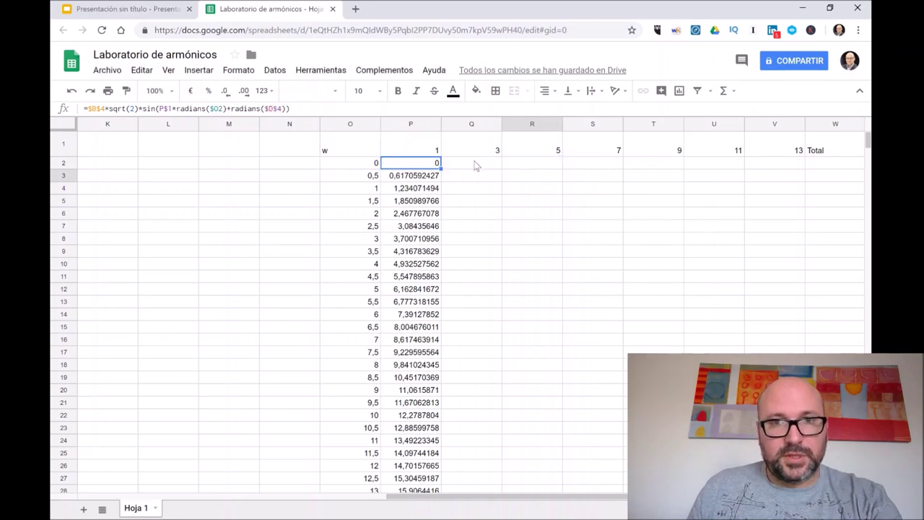
pyautogui.moveTo(292, 109); pyautogui.dragTo(54, 109)
pyautogui.hotkey('ctrl', 'c')
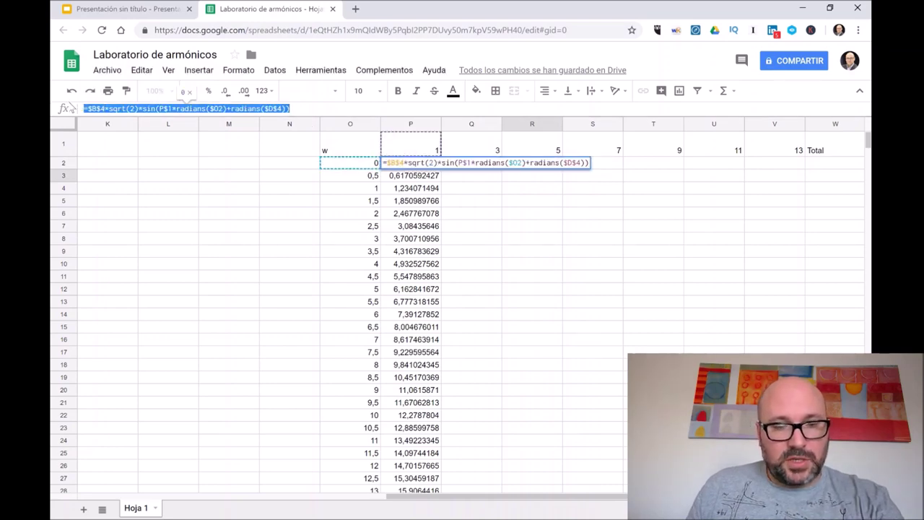
pyautogui.click(561, 243)
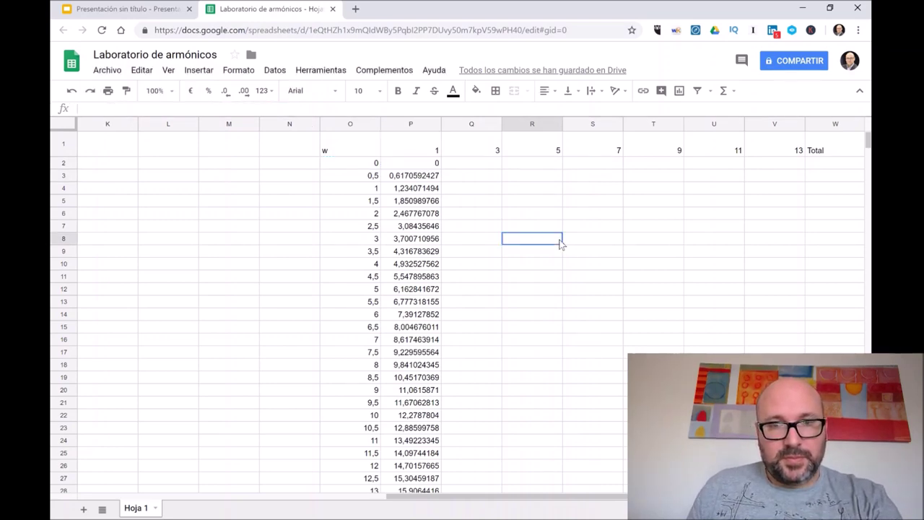
pyautogui.click(469, 165)
pyautogui.click(83, 108)
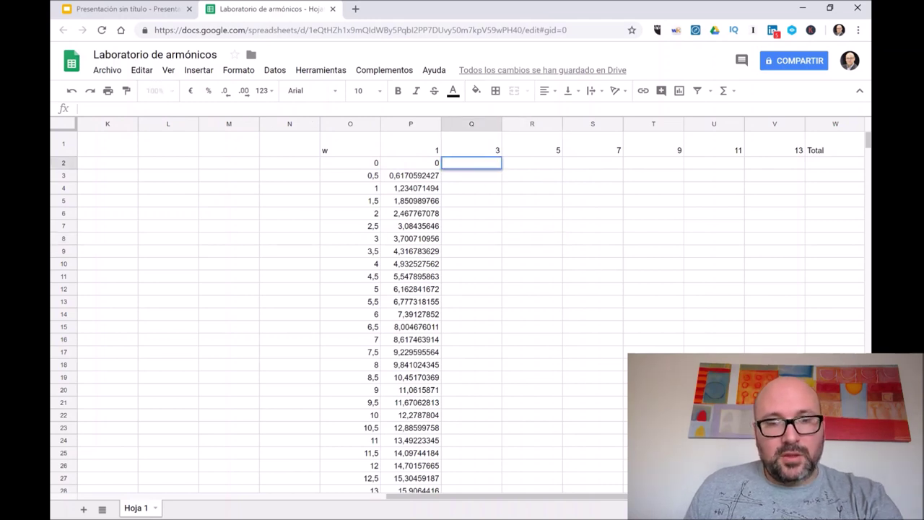
pyautogui.hotkey('ctrl', 'v')
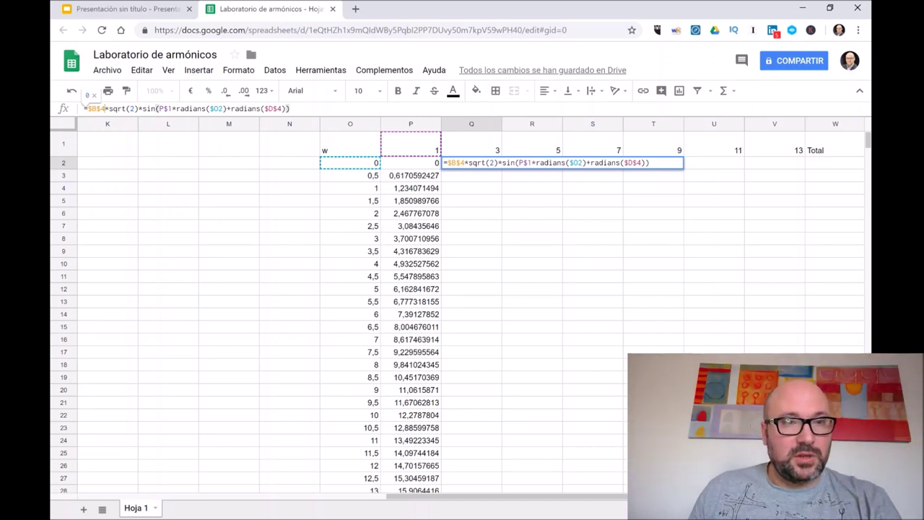
# Adapt the Q2 formula to the 3rd harmonic so it reads =$B$5*sqrt(2)*sin(q$1*radians($O2)+radians($D$5))
pyautogui.write('5')
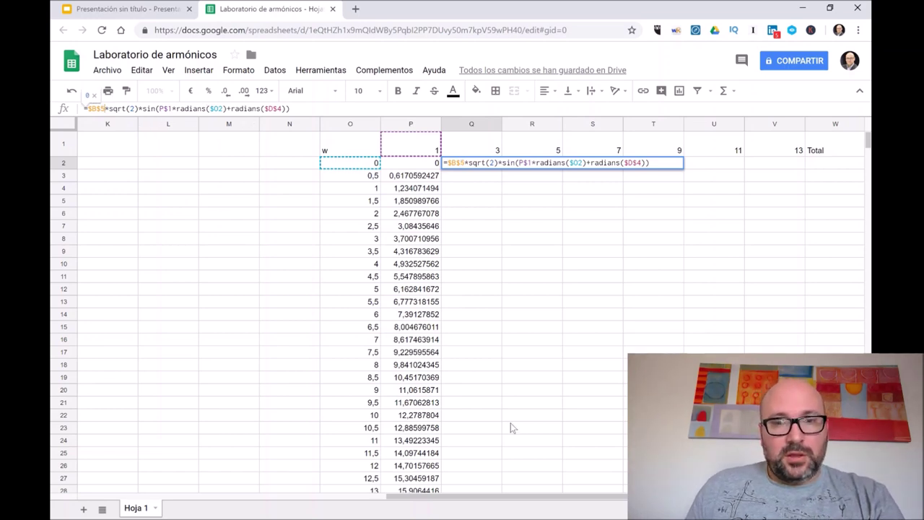
pyautogui.moveTo(524, 498); pyautogui.dragTo(123, 477)
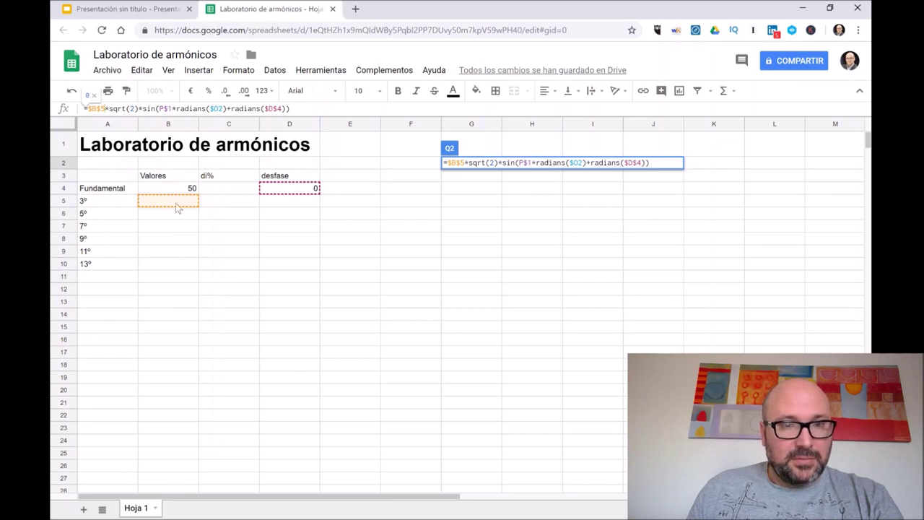
pyautogui.moveTo(386, 498); pyautogui.dragTo(771, 497)
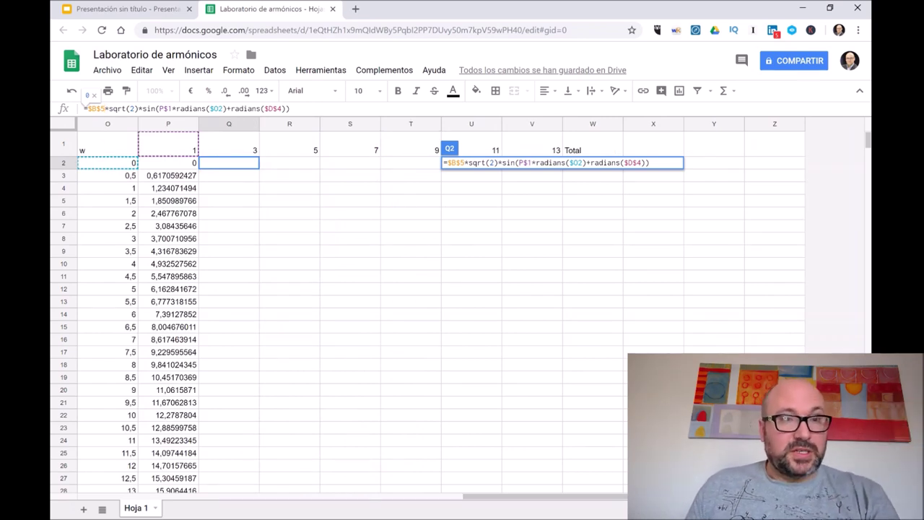
pyautogui.click(160, 108)
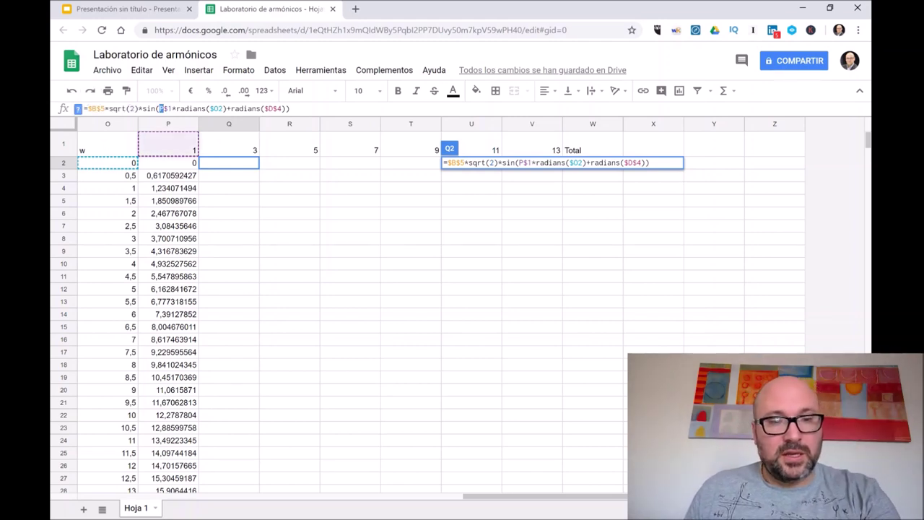
pyautogui.write('q')
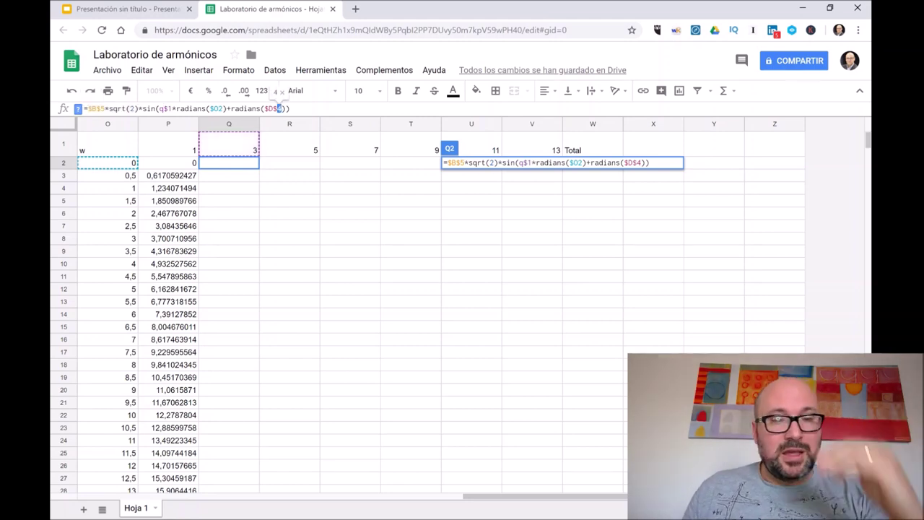
pyautogui.write('5')
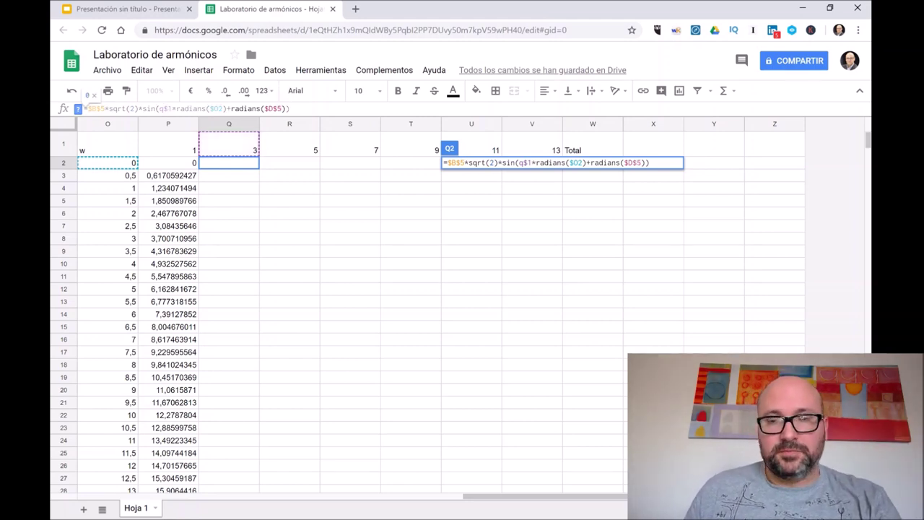
pyautogui.click(255, 163)
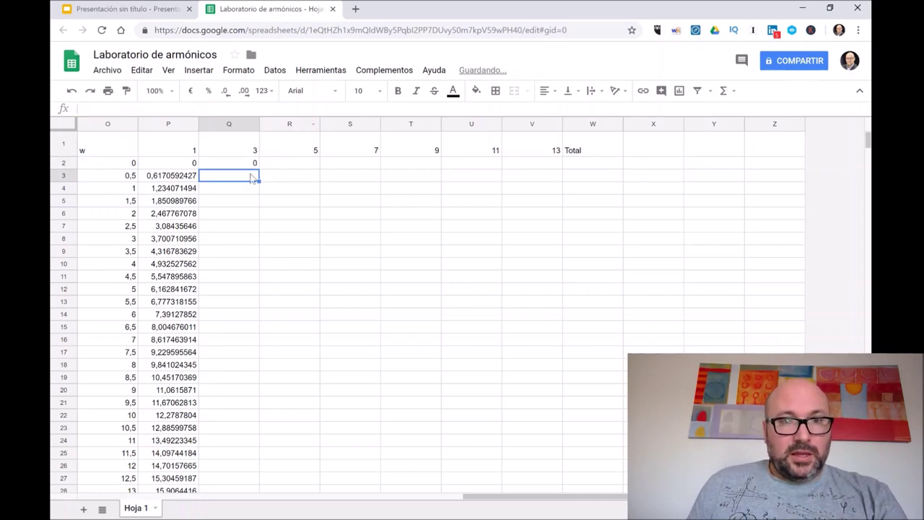
# Fill the Q2 formula down column Q to row 722, alongside the w value 360
pyautogui.moveTo(256, 164); pyautogui.dragTo(244, 334)
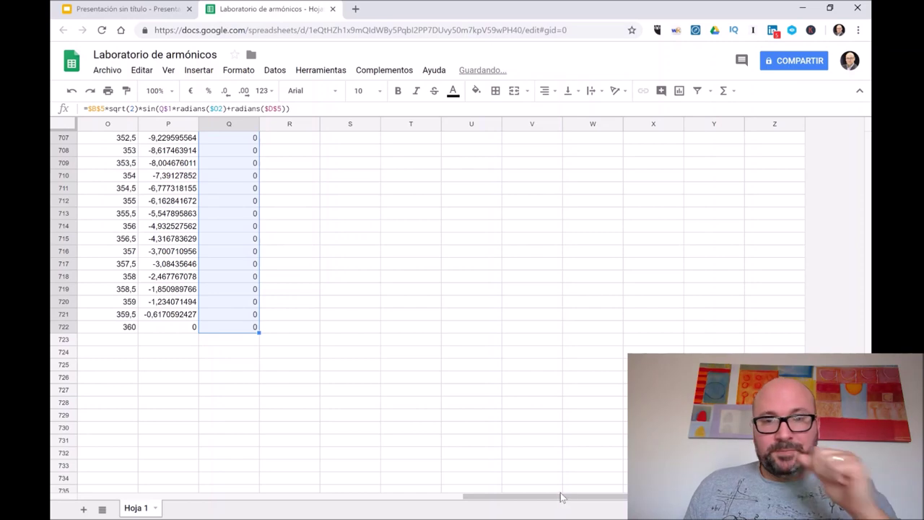
pyautogui.moveTo(570, 497)
pyautogui.mouseDown()
pyautogui.moveTo(381, 505)
pyautogui.moveTo(570, 498)
pyautogui.mouseUp()
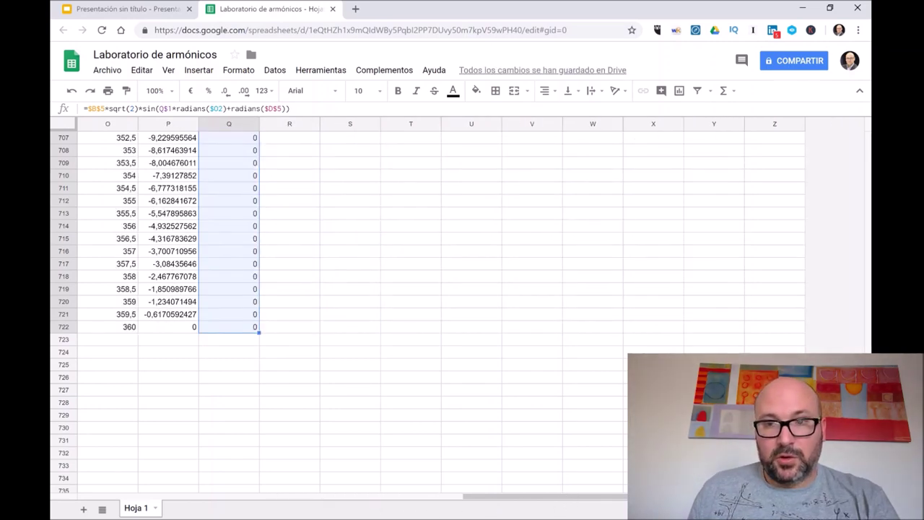
# Enter 15 as the 3rd harmonic's value in B5 and 0 as its desfase in D5
pyautogui.scroll(20, 433, 310)
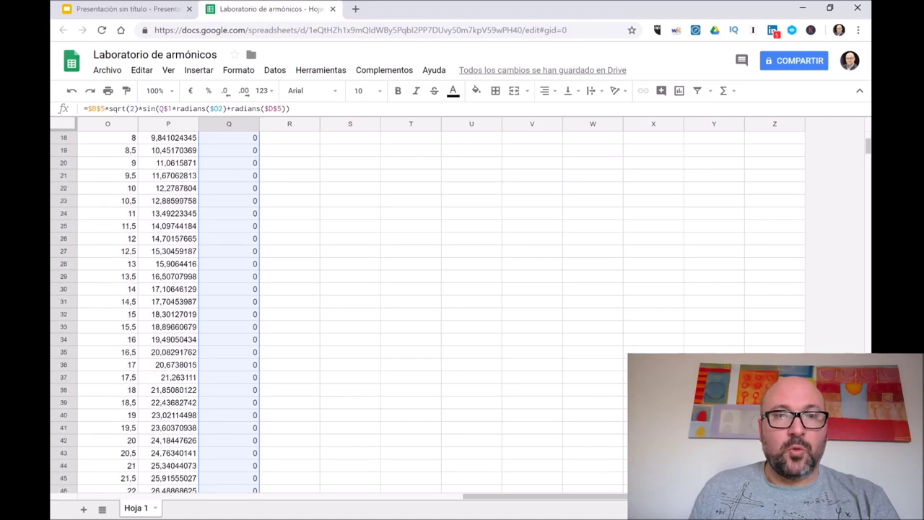
pyautogui.scroll(5, 434, 310)
pyautogui.moveTo(570, 498); pyautogui.dragTo(229, 473)
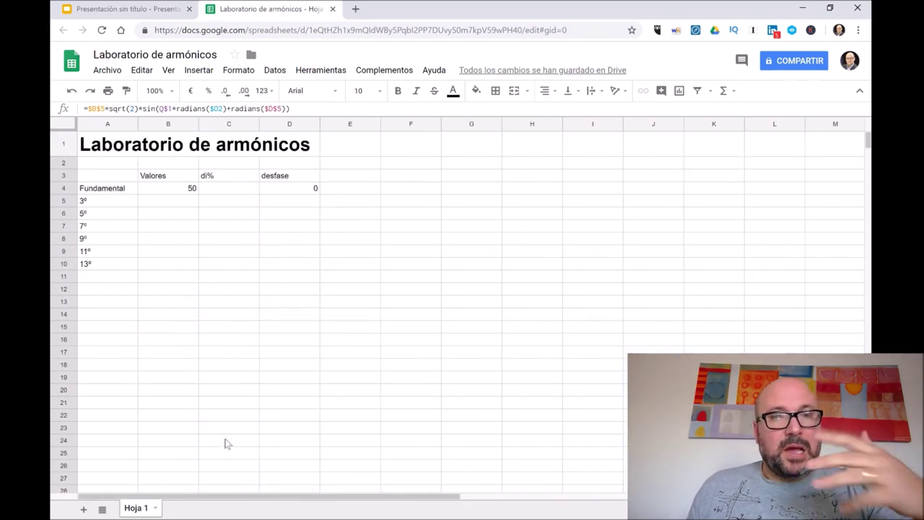
pyautogui.click(191, 205)
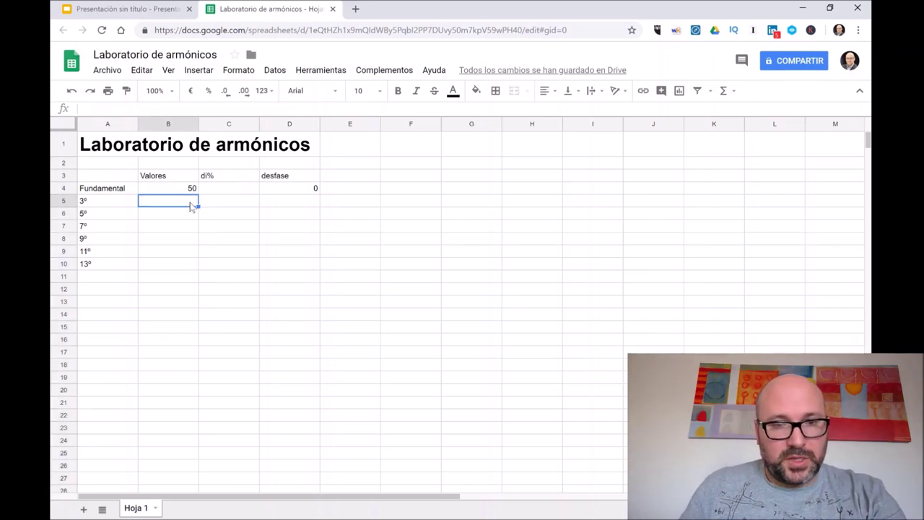
pyautogui.write('15')
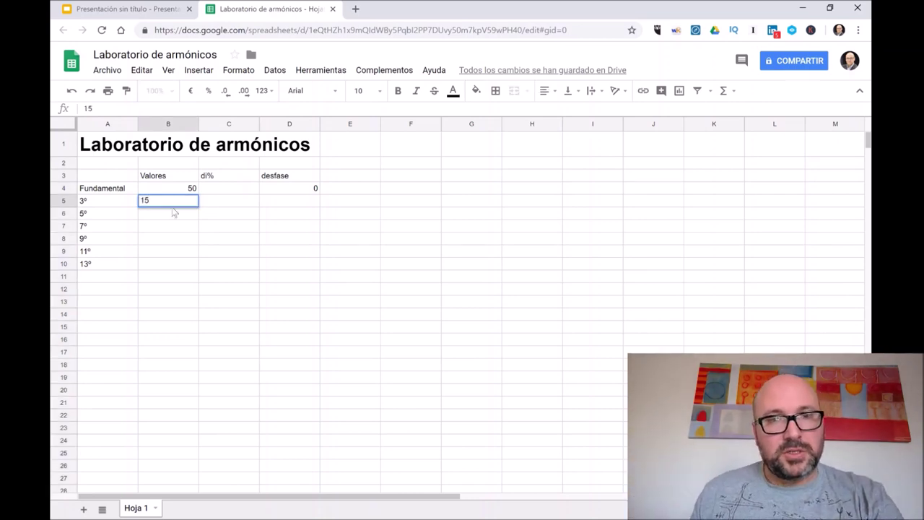
pyautogui.click(306, 197)
pyautogui.write('0')
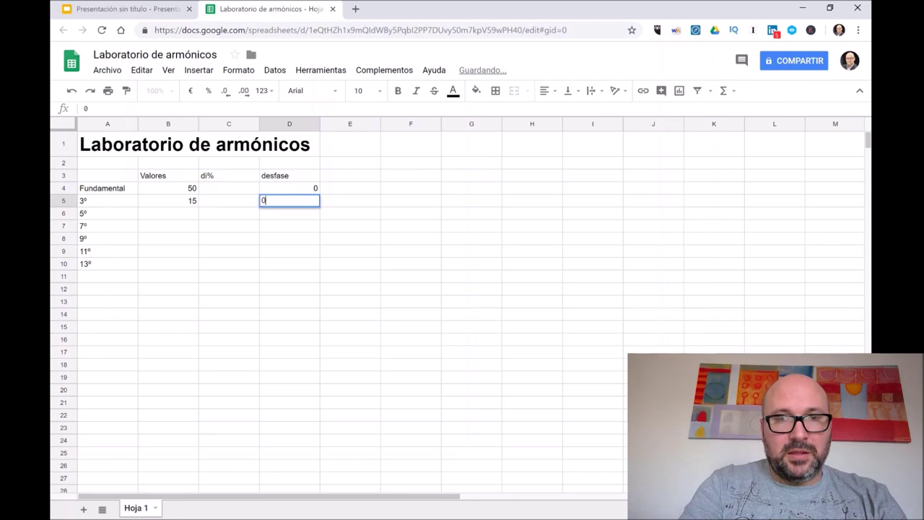
pyautogui.press('Return')
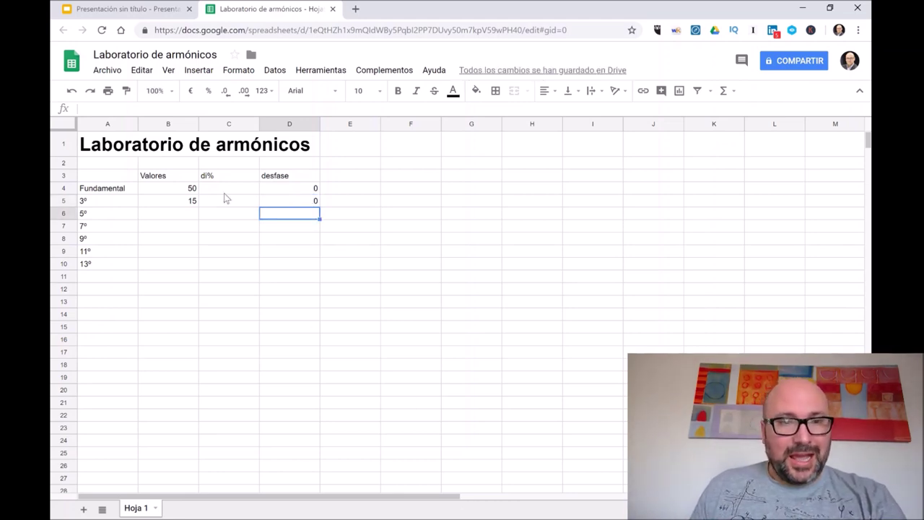
# Shade the Valores cells B4:B10 and the desfase cells D4:D10 light gray
pyautogui.moveTo(186, 191); pyautogui.dragTo(180, 263)
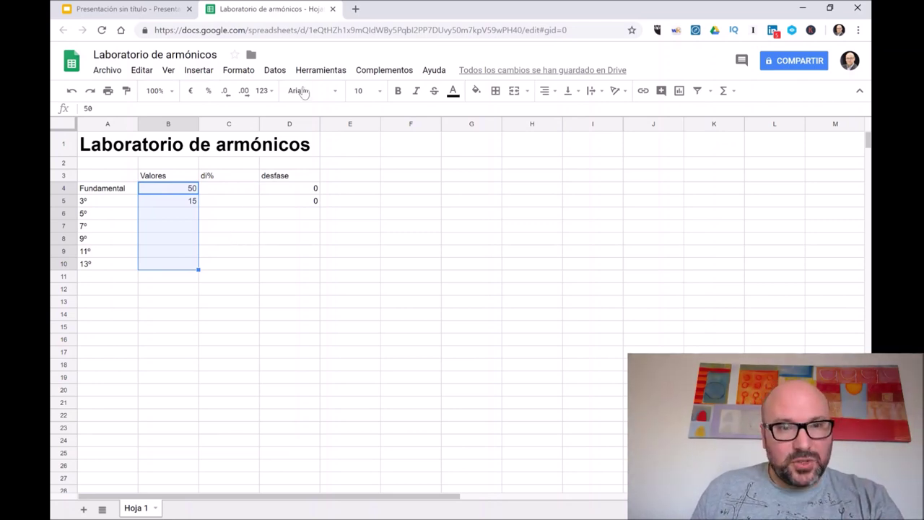
pyautogui.click(476, 92)
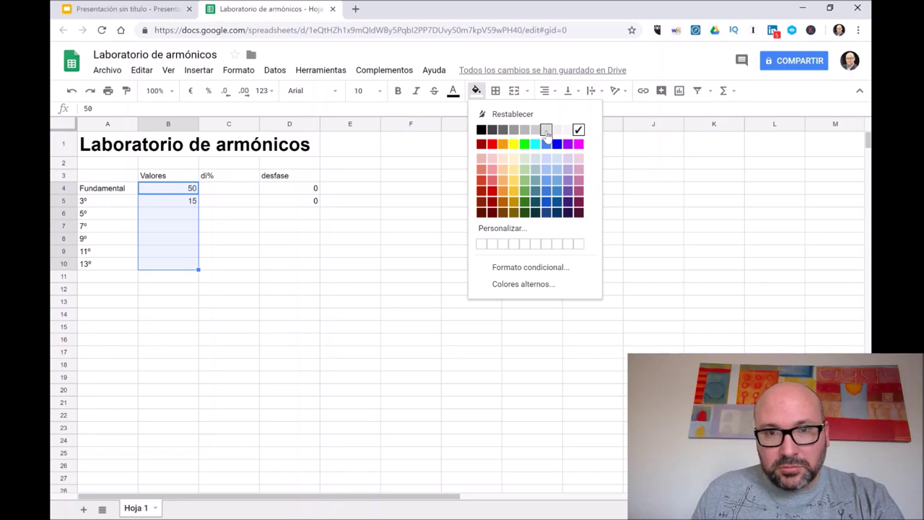
pyautogui.click(546, 132)
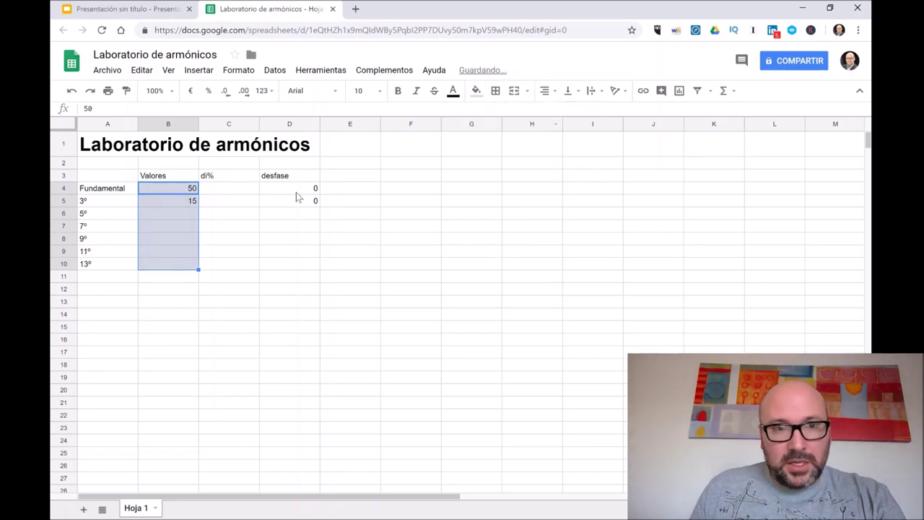
pyautogui.click(297, 191)
pyautogui.moveTo(298, 197); pyautogui.dragTo(304, 272)
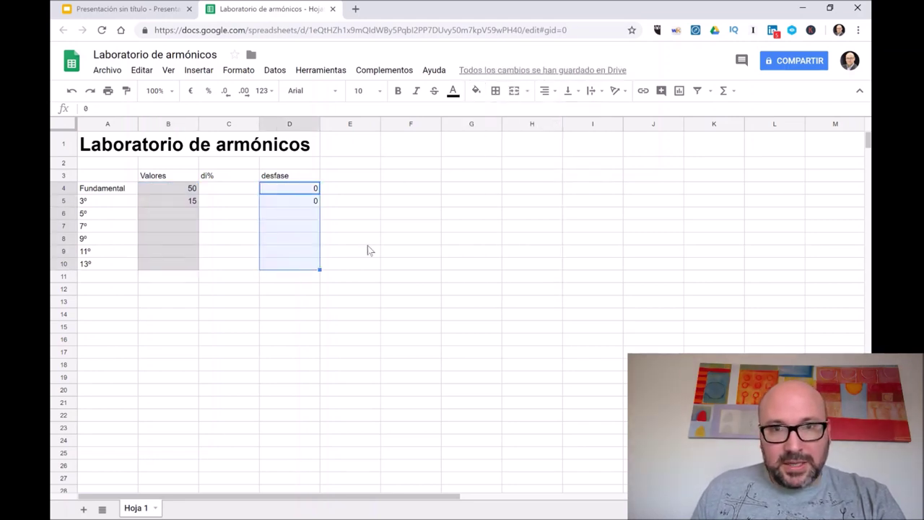
pyautogui.click(476, 91)
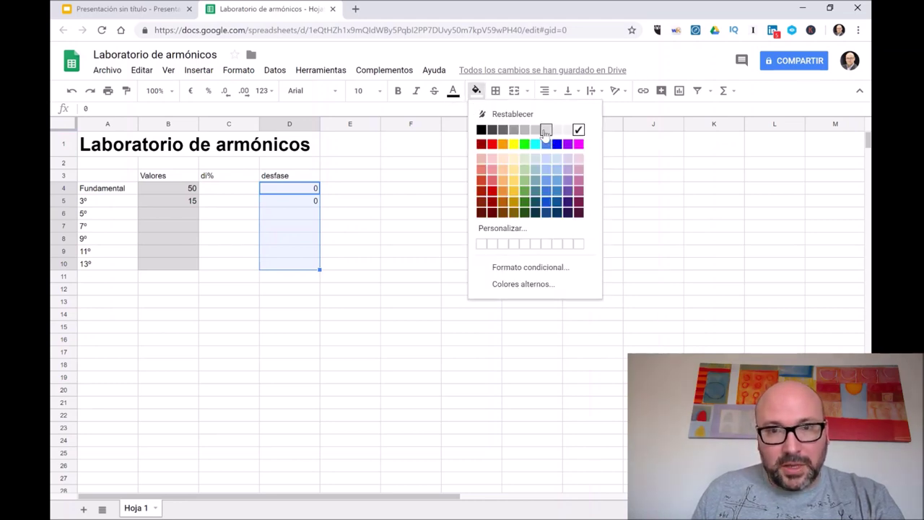
pyautogui.click(546, 131)
pyautogui.click(437, 214)
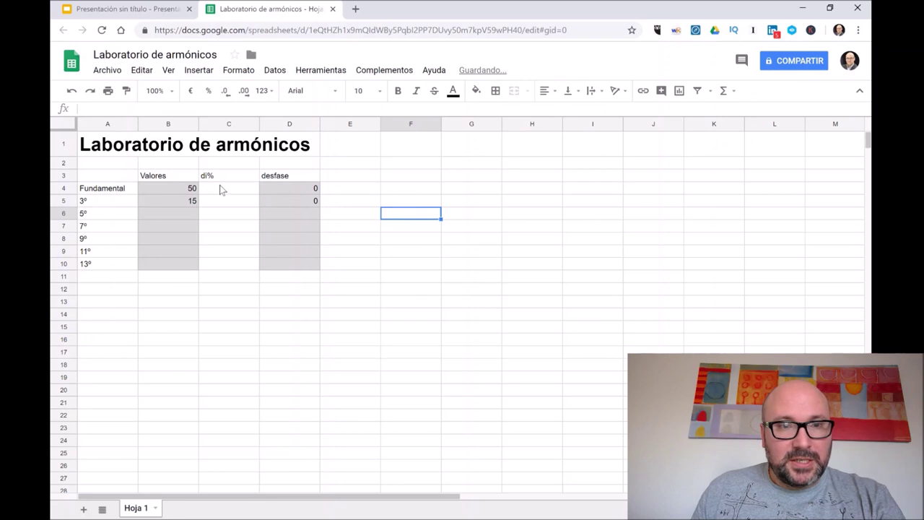
# Shade the di% cells C4:C10 light pink and select the Fundamental's di% cell C4
pyautogui.moveTo(222, 188); pyautogui.dragTo(233, 263)
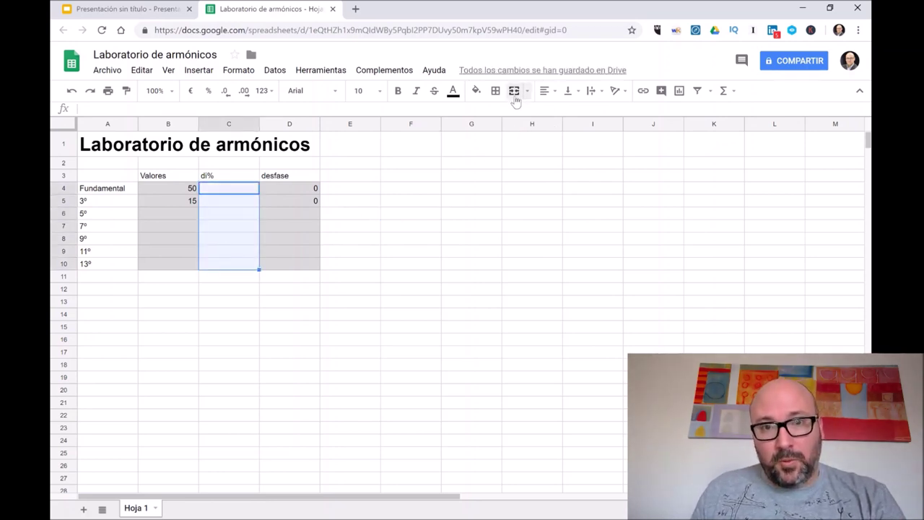
pyautogui.click(476, 91)
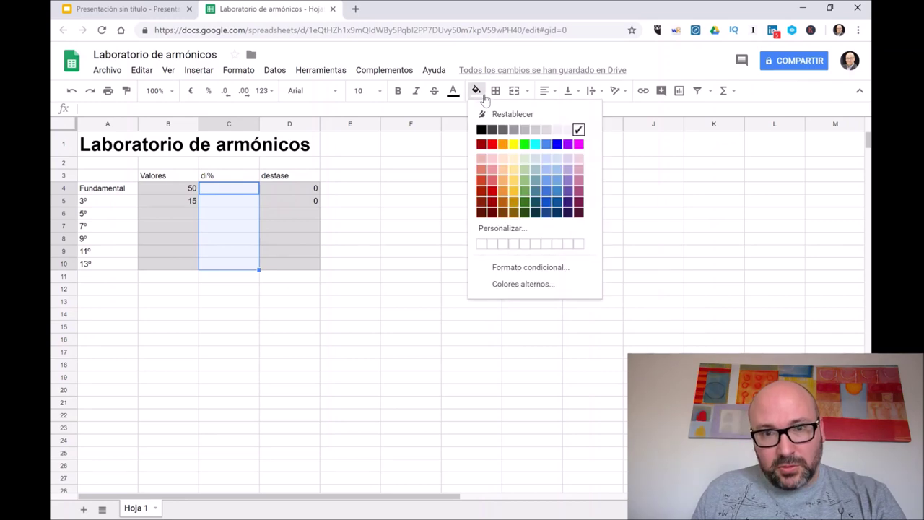
pyautogui.click(579, 159)
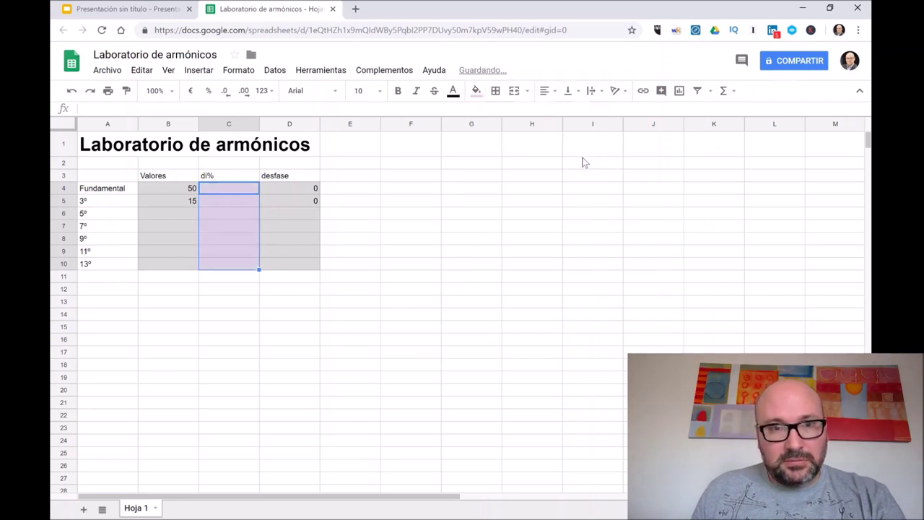
pyautogui.click(408, 237)
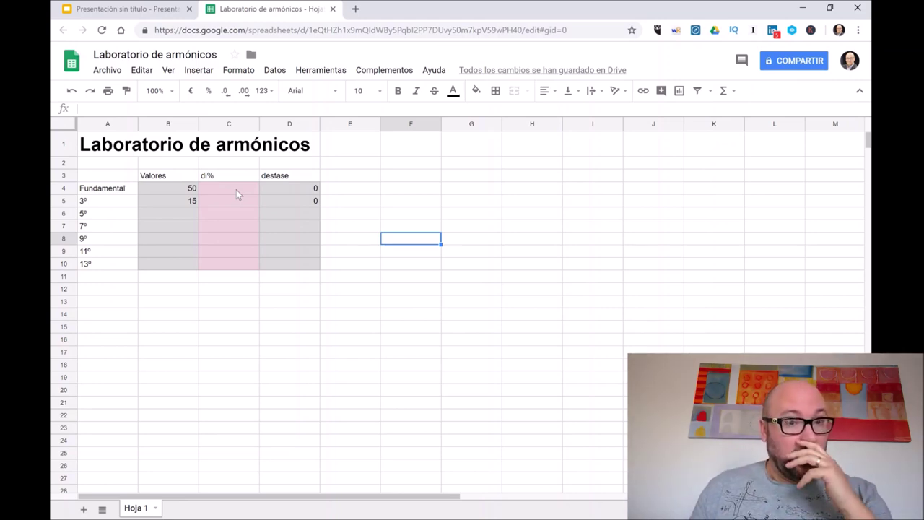
pyautogui.click(238, 189)
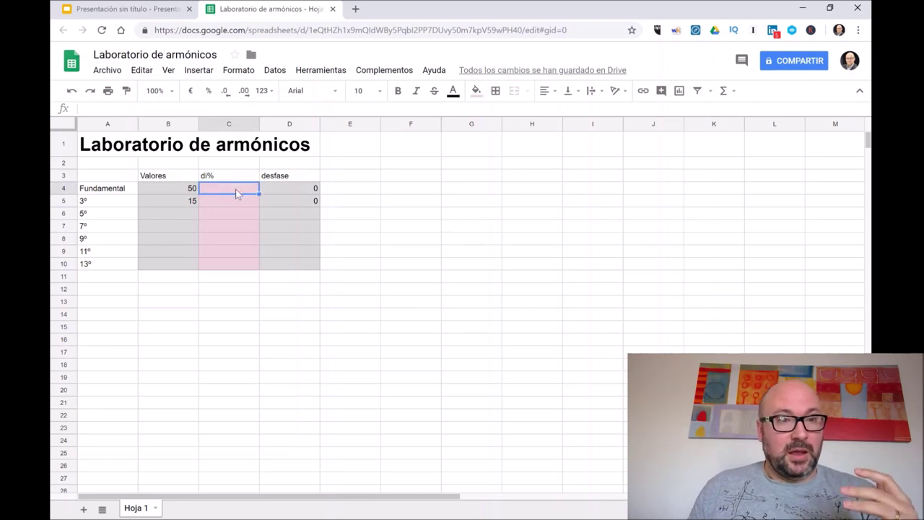
# Enter a dash as the Fundamental's di% in C4 and the formula =B5/B4 for the 3rd harmonic in C5
pyautogui.write('-')
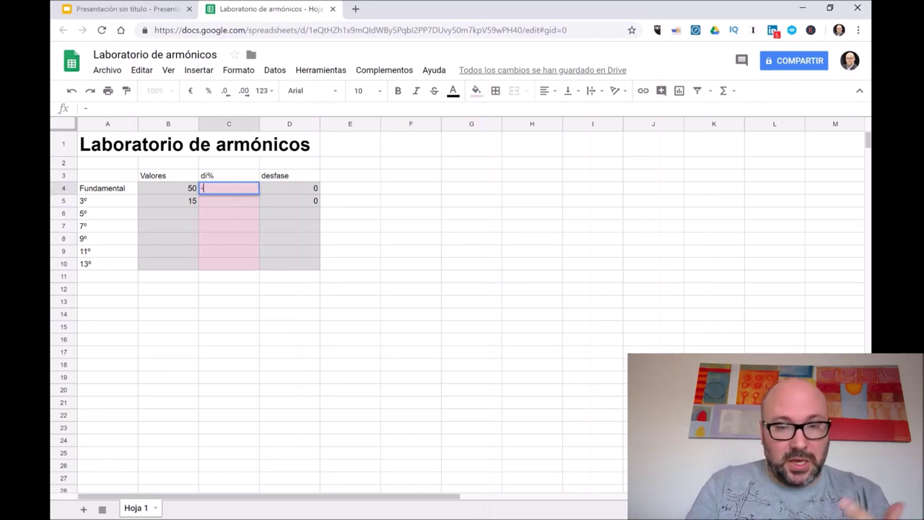
pyautogui.press('Return')
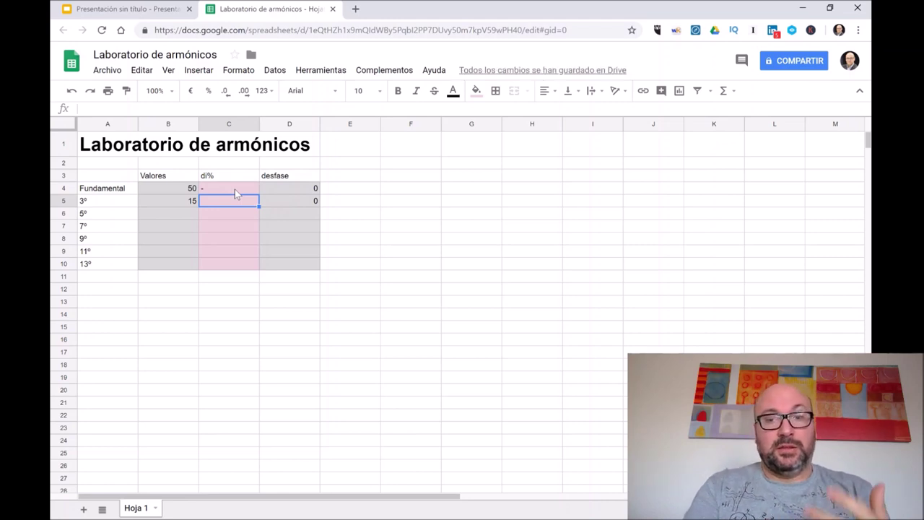
pyautogui.write('=')
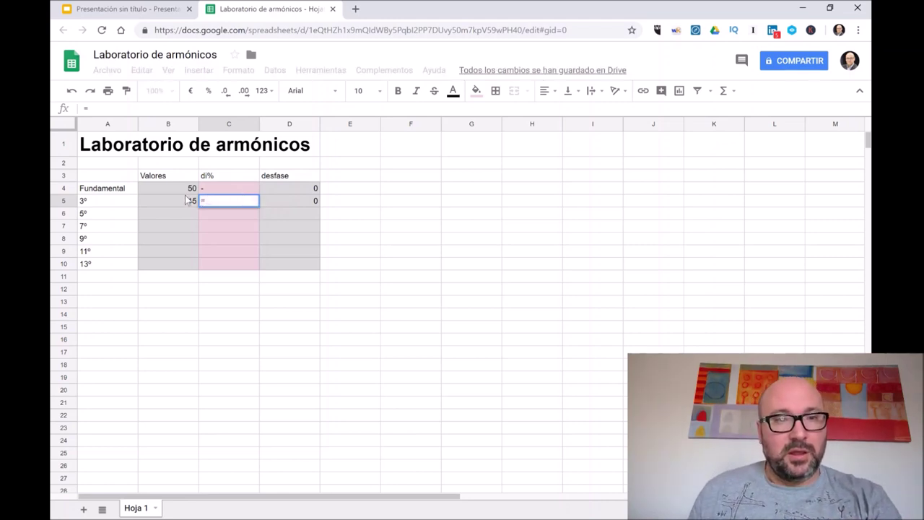
pyautogui.click(185, 206)
pyautogui.write('/')
pyautogui.click(190, 189)
pyautogui.press('Return')
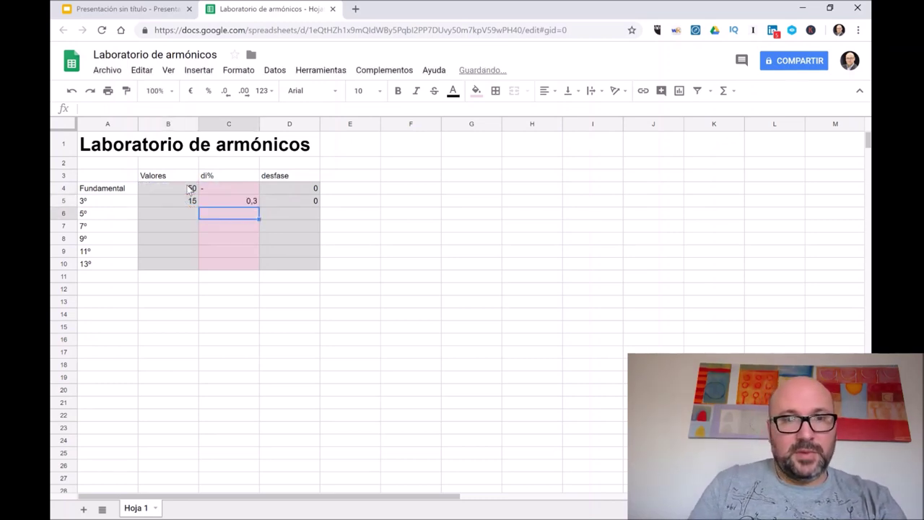
# Format the 3rd harmonic's di% cell C5 as a percentage with one decimal place
pyautogui.click(244, 205)
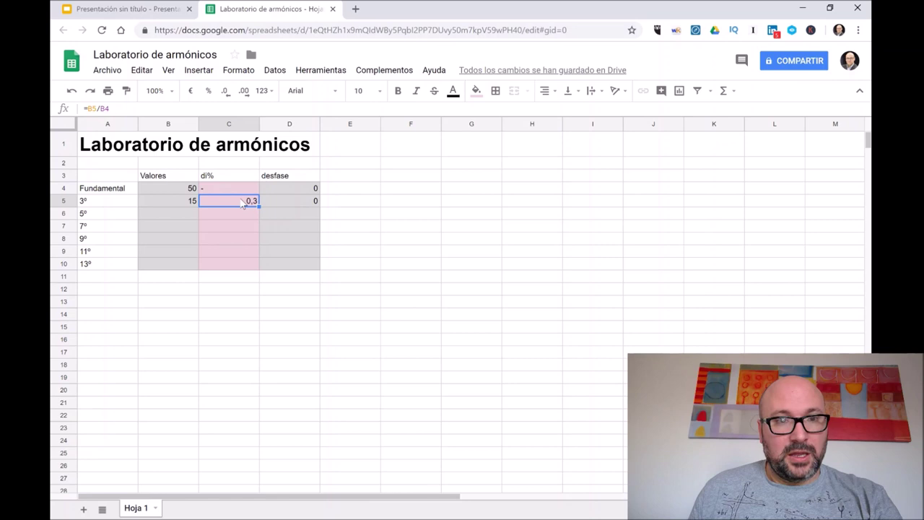
pyautogui.click(207, 92)
pyautogui.click(226, 95)
pyautogui.click(226, 95)
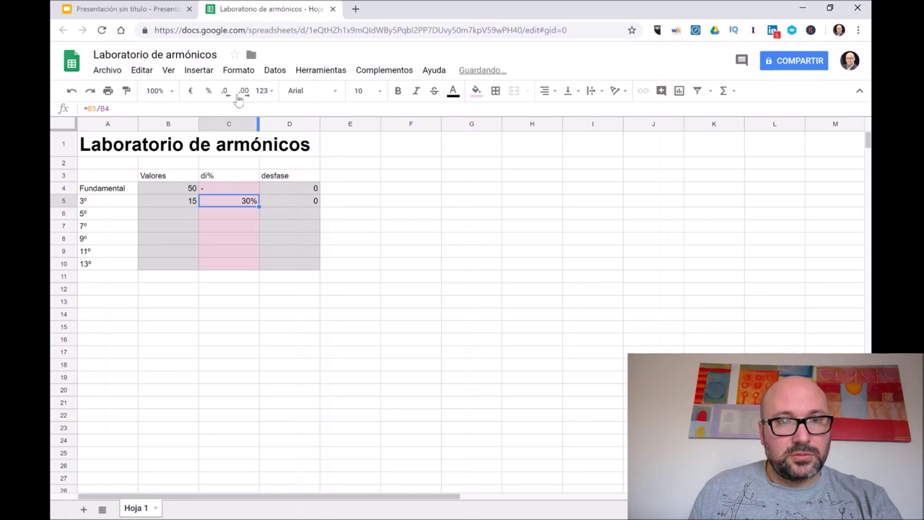
pyautogui.click(243, 92)
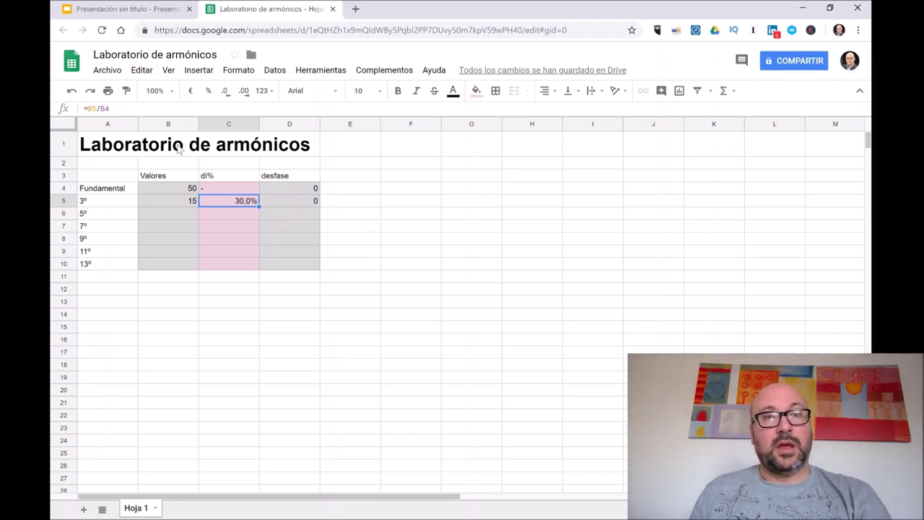
# Make the divisor in C5 absolute so the formula reads =B5/$B$4, and fill it down to C10
pyautogui.press('F2')
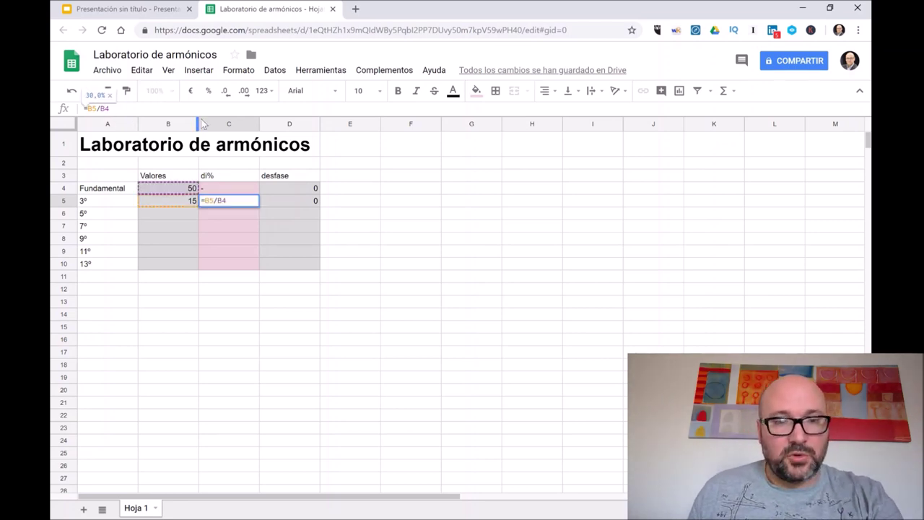
pyautogui.press('Left')
pyautogui.write('$')
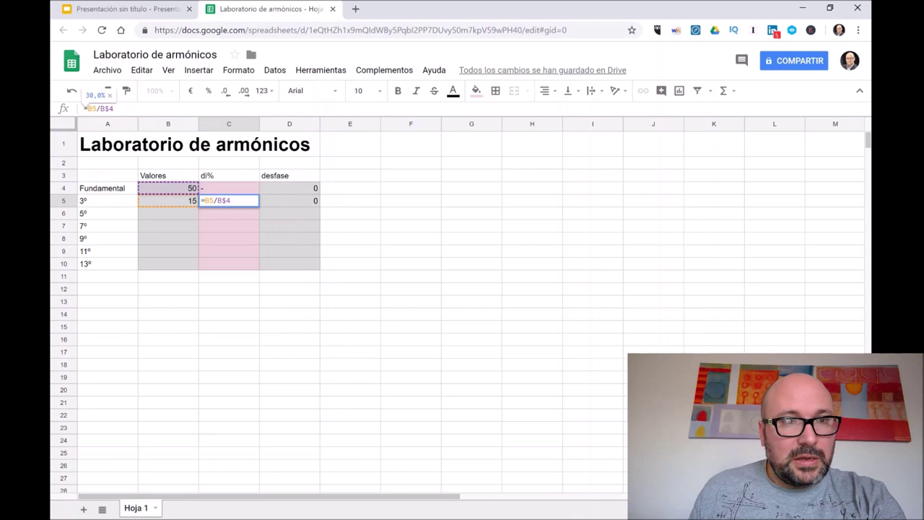
pyautogui.press('Left')
pyautogui.press('Left')
pyautogui.write('$')
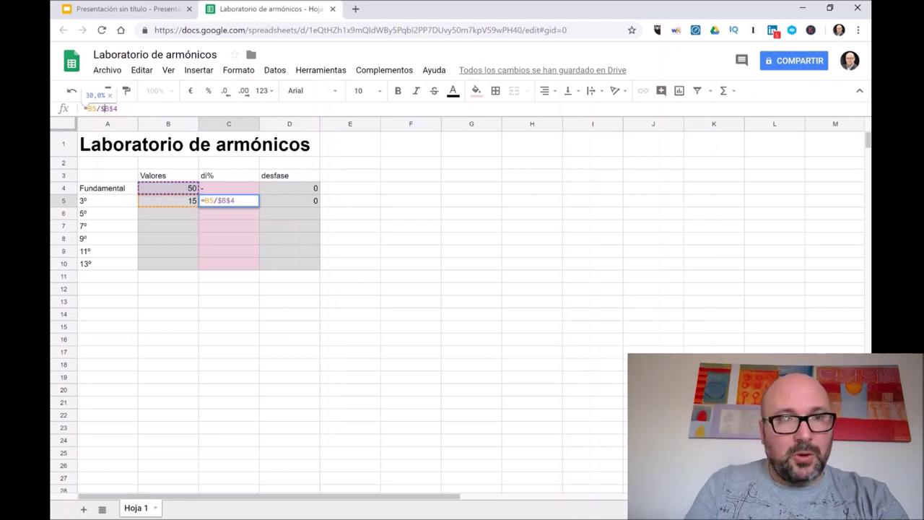
pyautogui.press('Return')
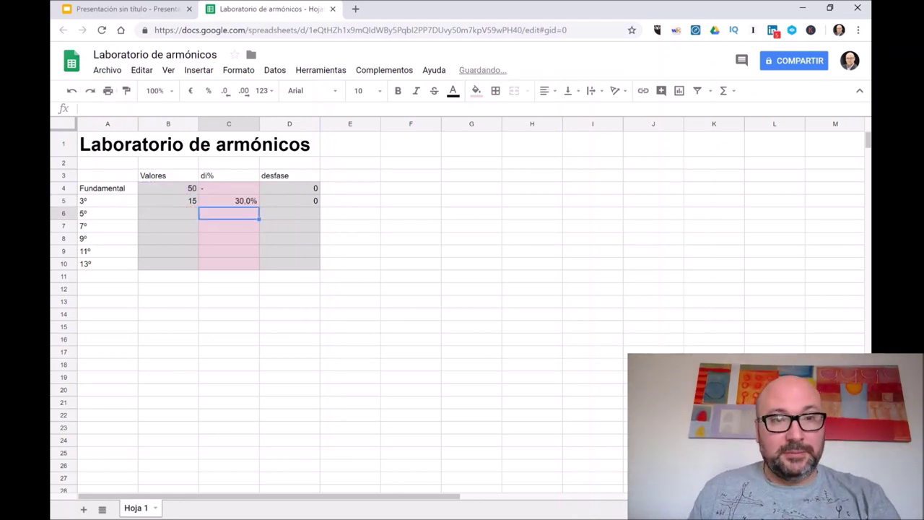
pyautogui.click(249, 204)
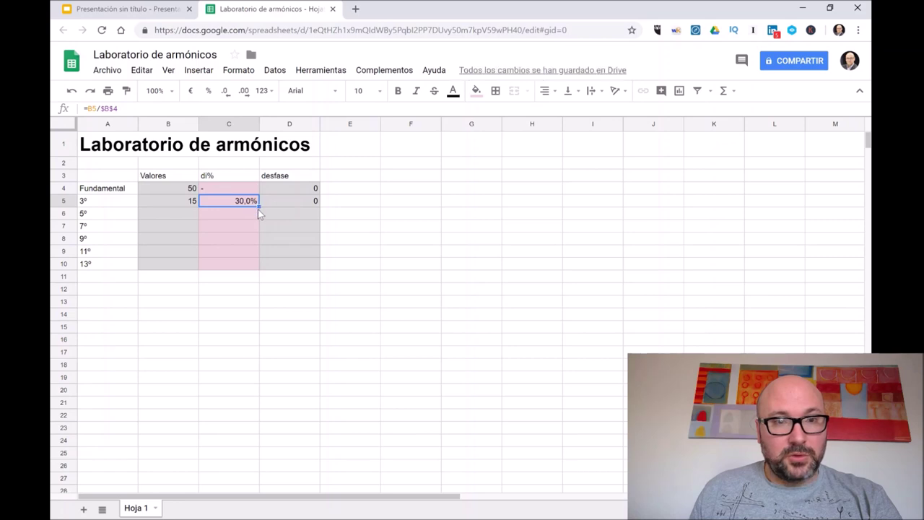
pyautogui.moveTo(257, 205); pyautogui.dragTo(252, 270)
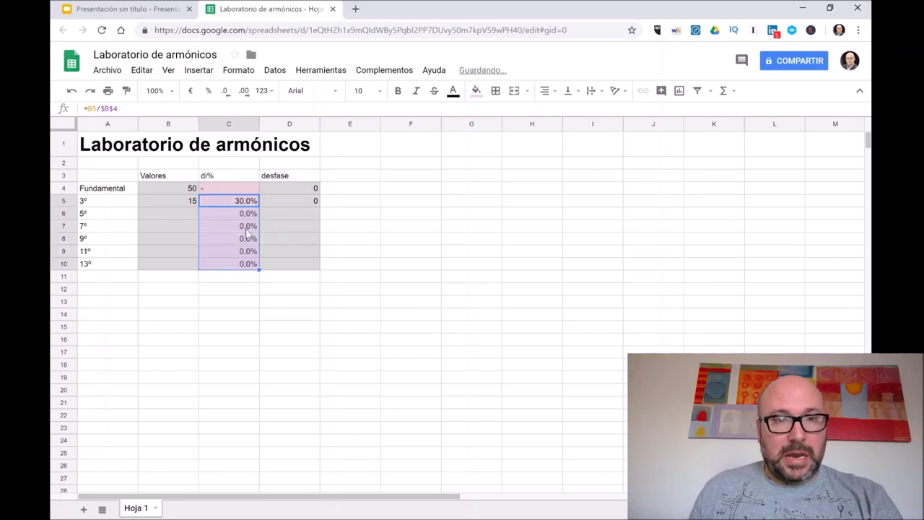
# Enter 25 as the 5th harmonic's value in B6
pyautogui.click(179, 216)
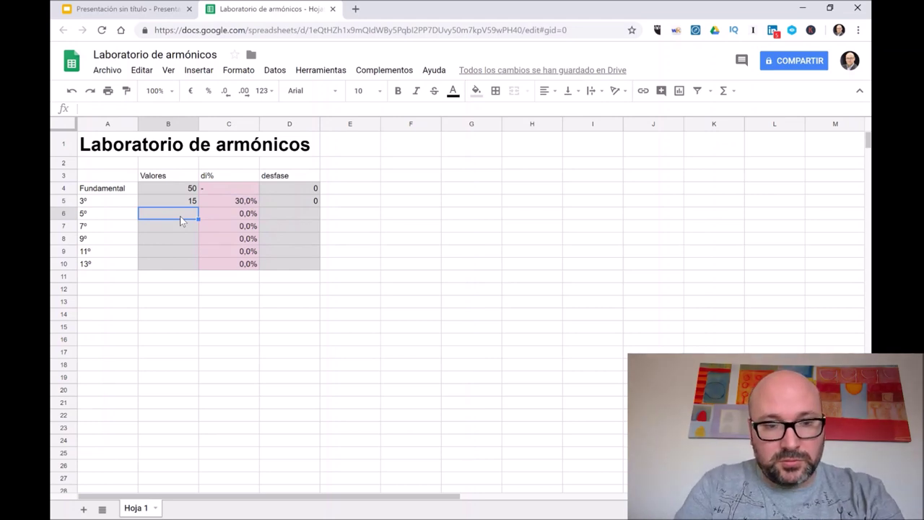
pyautogui.write('25')
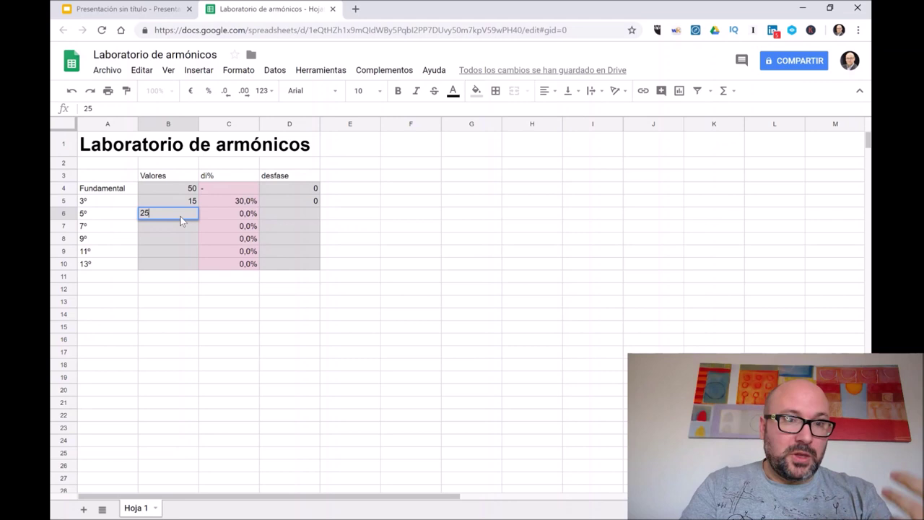
pyautogui.press('Return')
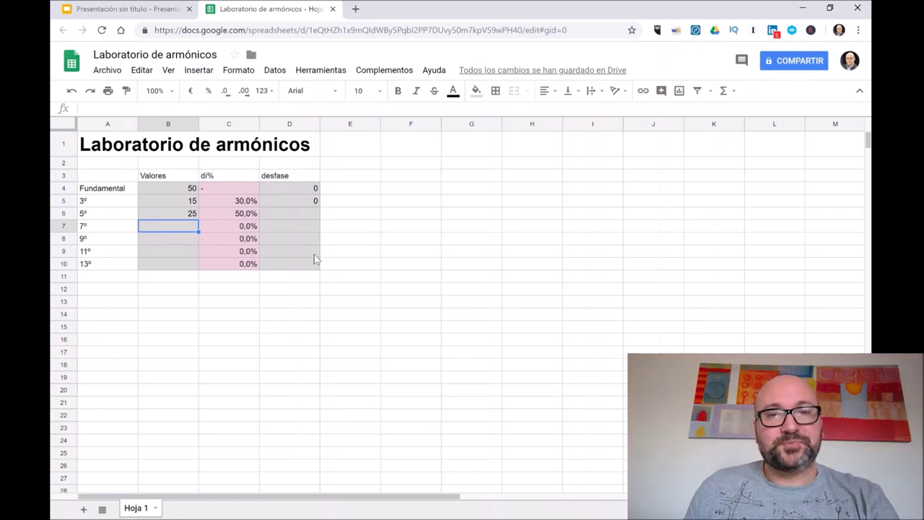
# Enter the 5th harmonic's sine formula in R2, adapting the Q2 formula to use $B$6 and R$1
pyautogui.moveTo(325, 497); pyautogui.dragTo(661, 514)
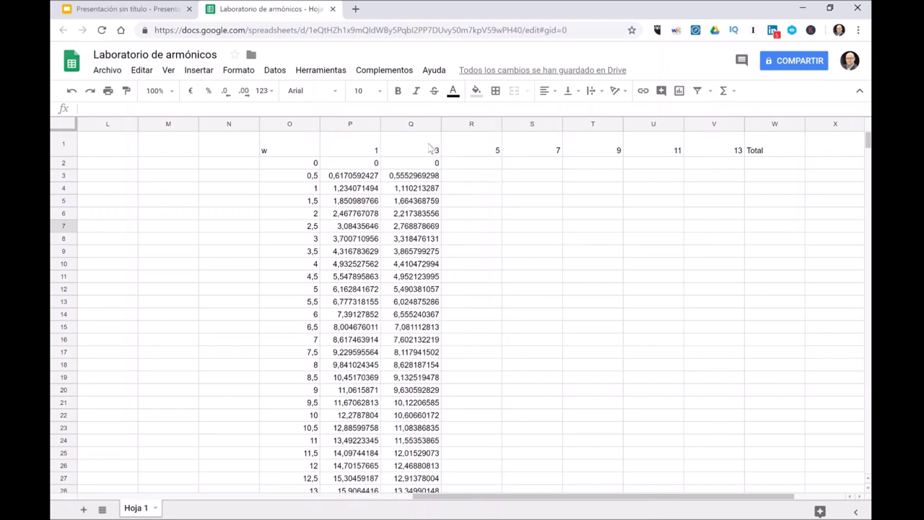
pyautogui.click(437, 165)
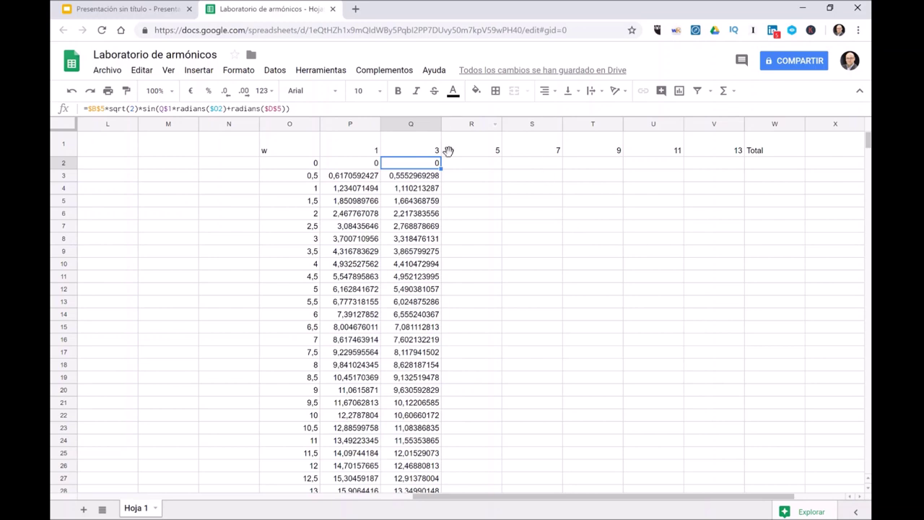
pyautogui.click(464, 166)
pyautogui.write('=$B$5*sqrt(2)*sin(Q$1*radians($O2)+radians($D$5))')
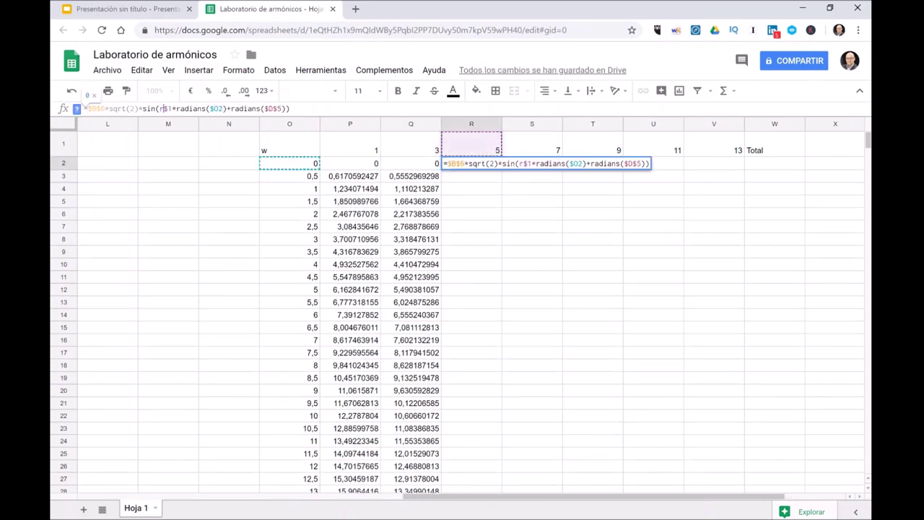
pyautogui.press('Return')
pyautogui.click(72, 90)
# Enter the harmonic 7 to 13 sine formulas in S2:V2, following =$B$7*sqrt(2)*sin(S$1*radians($O2)+radians($D$7)) with each one's own table row and order
pyautogui.press('F2')
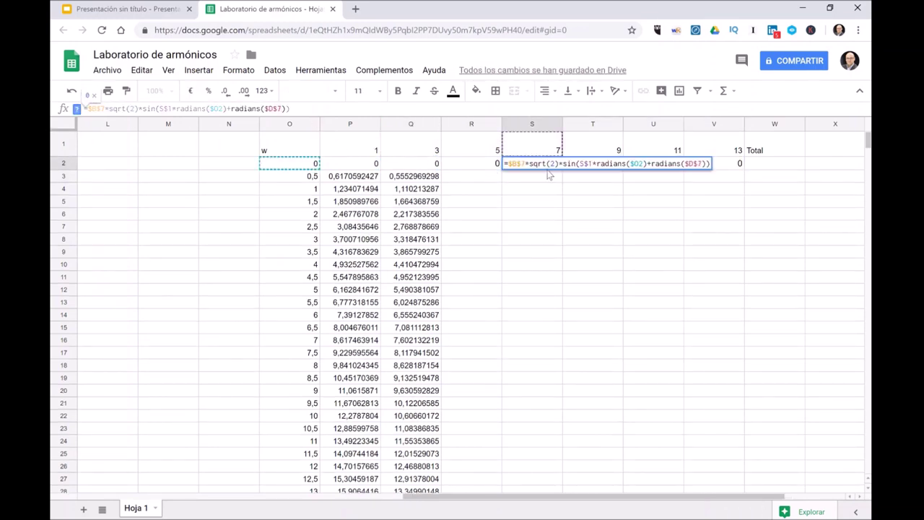
pyautogui.write('7')
pyautogui.press('Tab')
pyautogui.press('F2')
pyautogui.write('8')
pyautogui.press('Tab')
pyautogui.press('F2')
pyautogui.write('9')
pyautogui.press('Tab')
# Fill the harmonic formulas in R2:V2 down to row 722
pyautogui.hotkey('shift', 'Left')
pyautogui.hotkey('shift', 'Left')
pyautogui.hotkey('shift', 'Left')
pyautogui.hotkey('shift', 'Left')
pyautogui.hotkey('ctrl', 'shift', 'Down')
pyautogui.hotkey('ctrl', 'd')
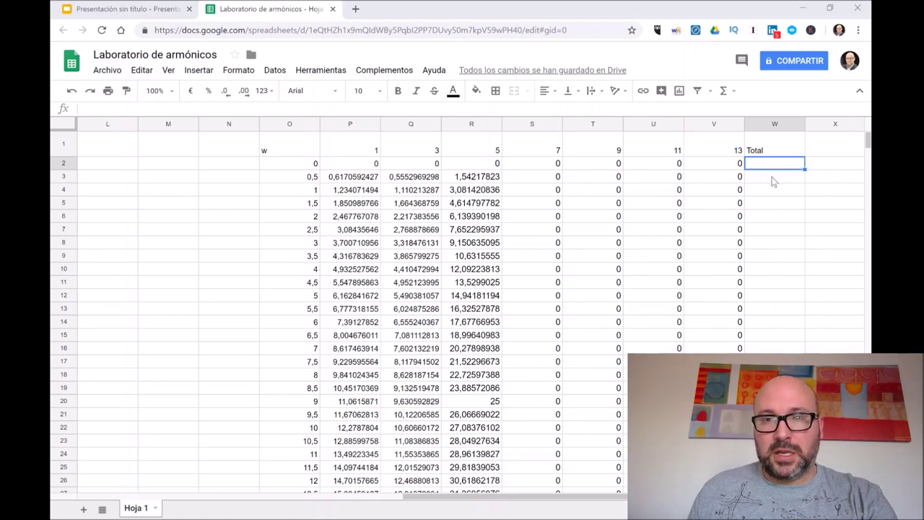
# Enter the formula =P2+Q2+R2+S2+T2+U2+V2 in W2 under Total
pyautogui.write('=')
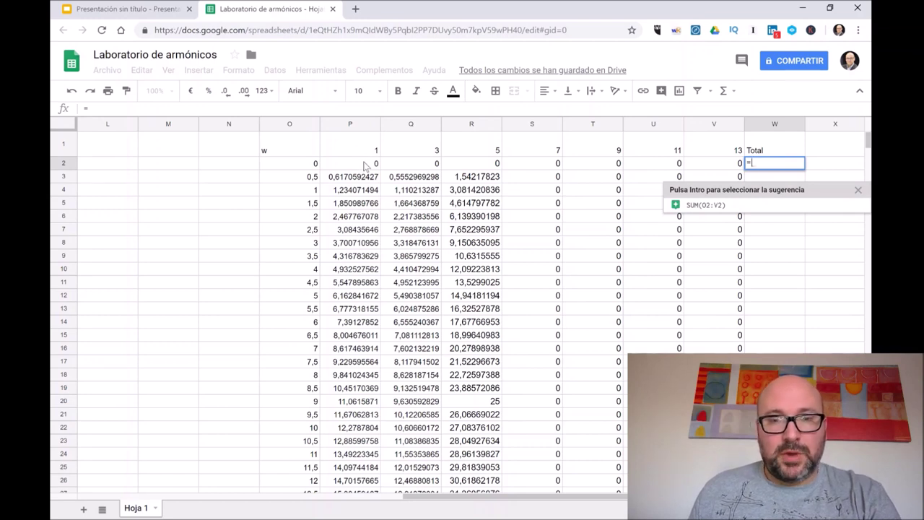
pyautogui.click(365, 164)
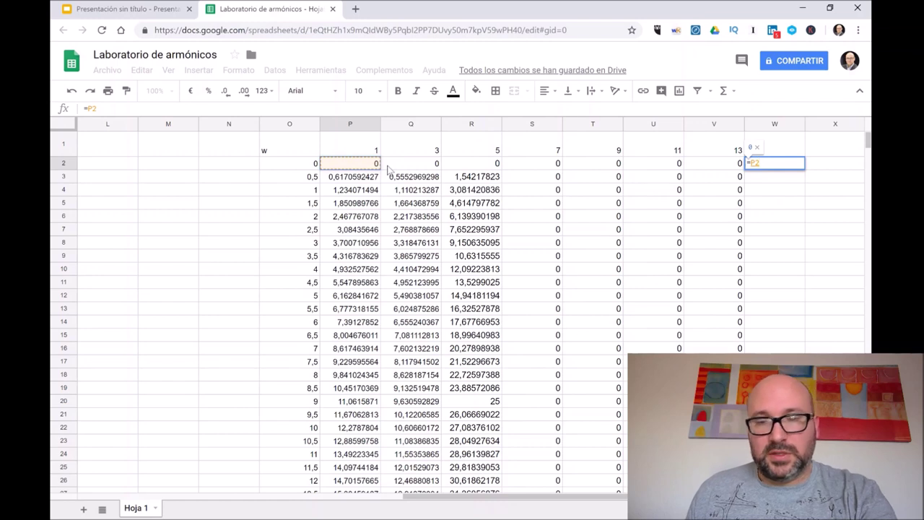
pyautogui.write('+')
pyautogui.click(409, 166)
pyautogui.write('+')
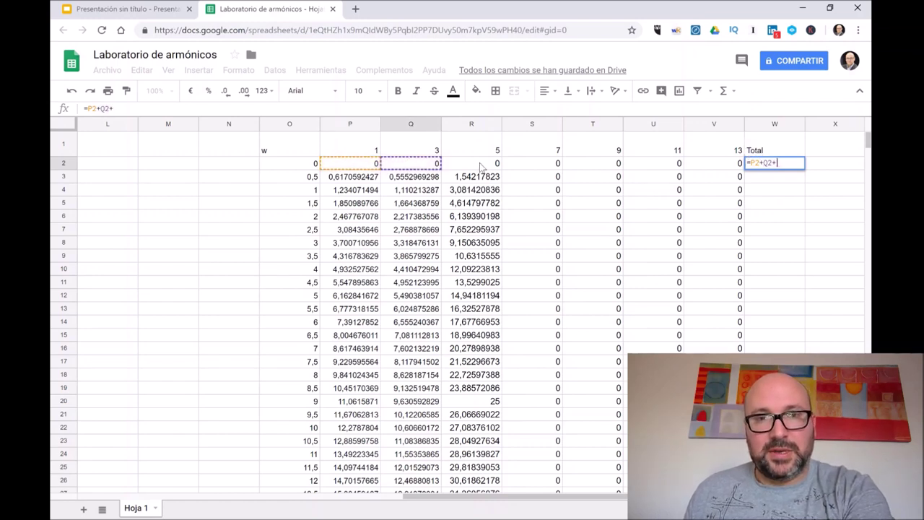
pyautogui.click(485, 166)
pyautogui.write('+')
pyautogui.click(549, 166)
pyautogui.write('+')
pyautogui.click(600, 167)
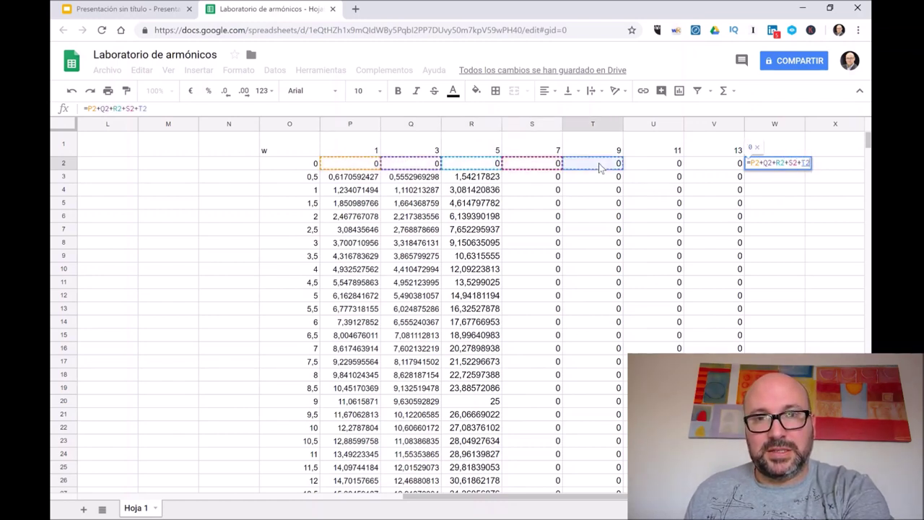
pyautogui.write('+')
pyautogui.click(656, 166)
pyautogui.write('+')
pyautogui.click(713, 164)
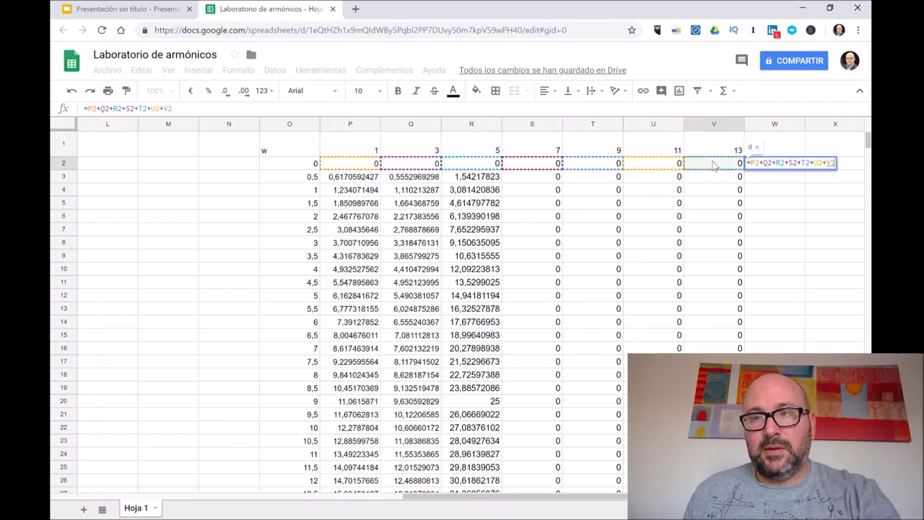
pyautogui.press('Return')
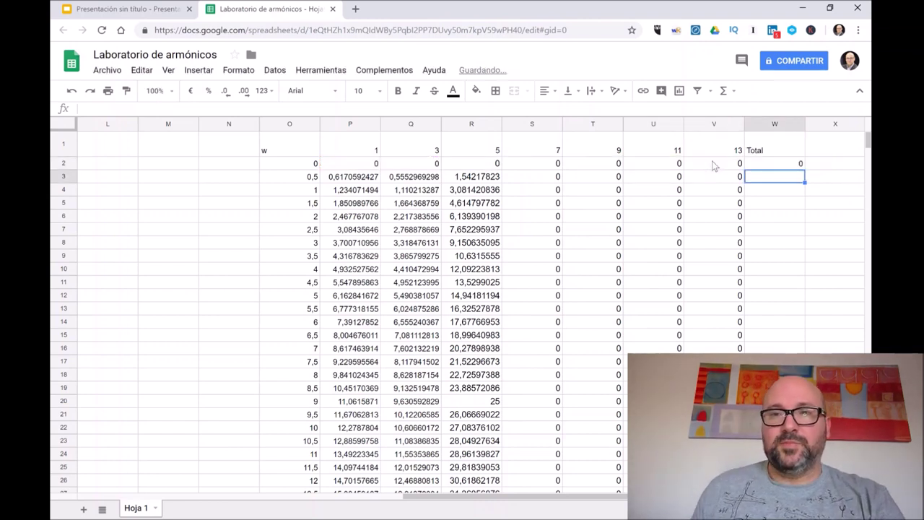
# Fill the W2 total formula down column W to row 722, alongside the w value 360
pyautogui.click(803, 165)
pyautogui.moveTo(802, 167); pyautogui.dragTo(801, 498)
pyautogui.scroll(-20, 462, 311)
pyautogui.scroll(-20, 462, 310)
pyautogui.scroll(-20, 462, 310)
pyautogui.scroll(-14, 776, 246)
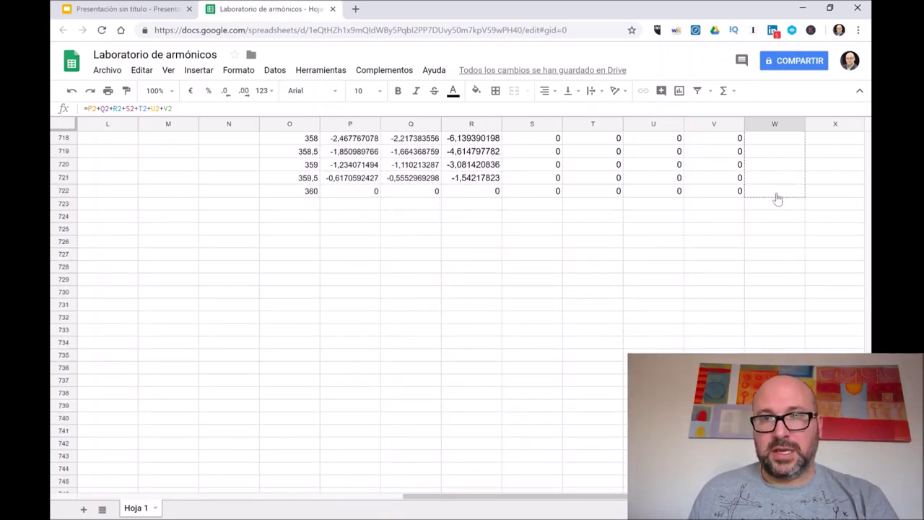
pyautogui.moveTo(777, 199); pyautogui.dragTo(778, 197)
pyautogui.moveTo(869, 394); pyautogui.dragTo(863, 147)
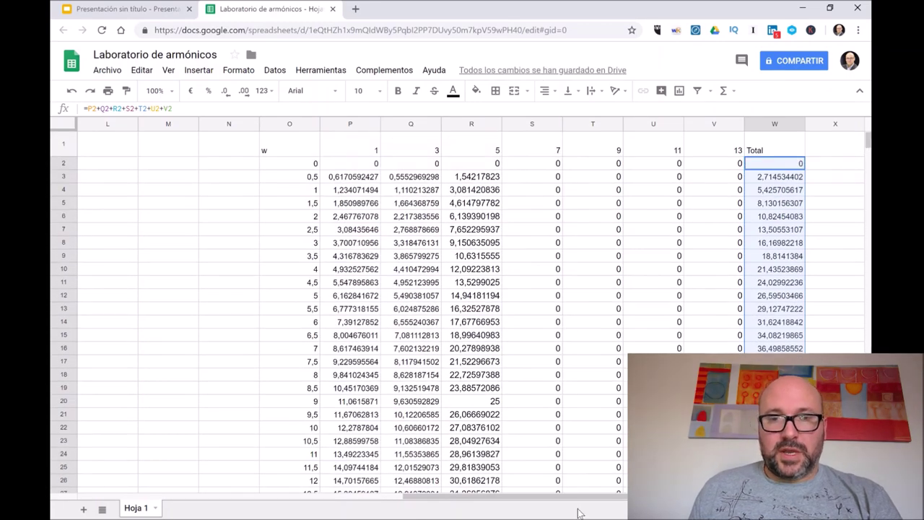
# Enter 0 as the desfase of the 5th to 13th harmonics in D6:D10
pyautogui.moveTo(589, 498); pyautogui.dragTo(171, 464)
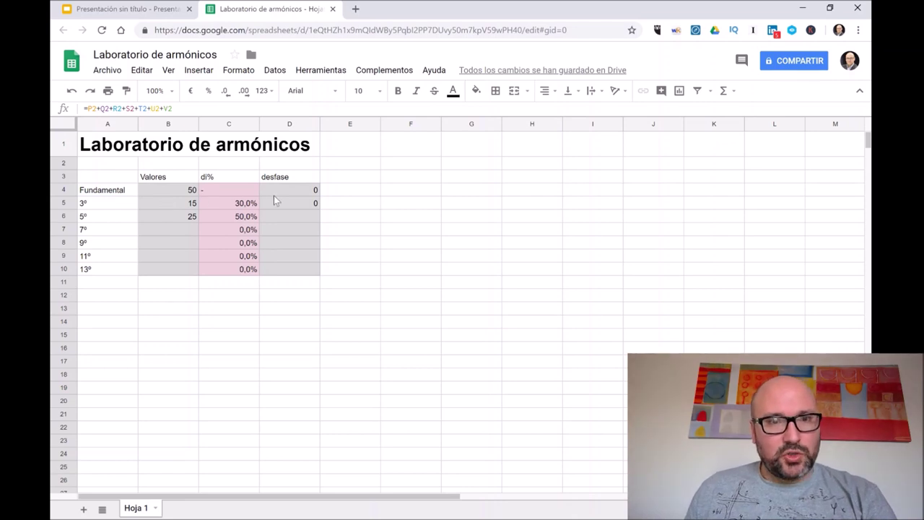
pyautogui.click(309, 216)
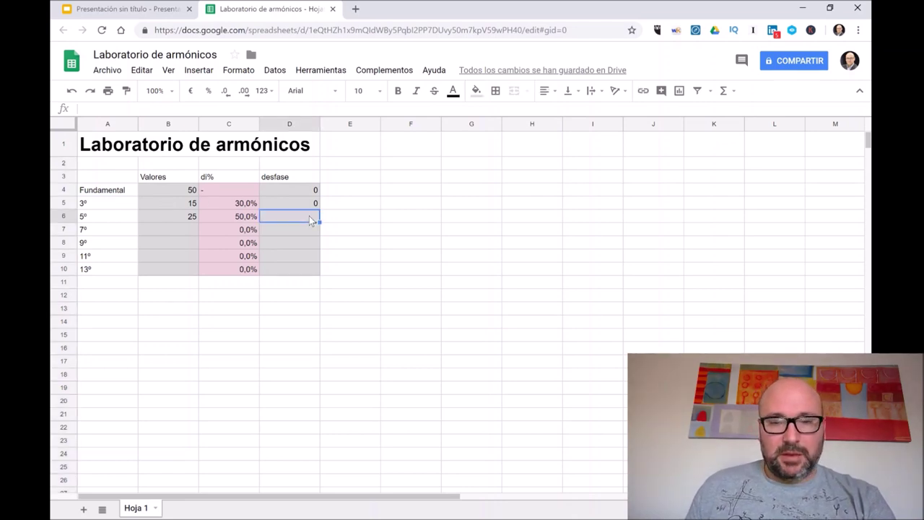
pyautogui.write('0')
pyautogui.press('Return')
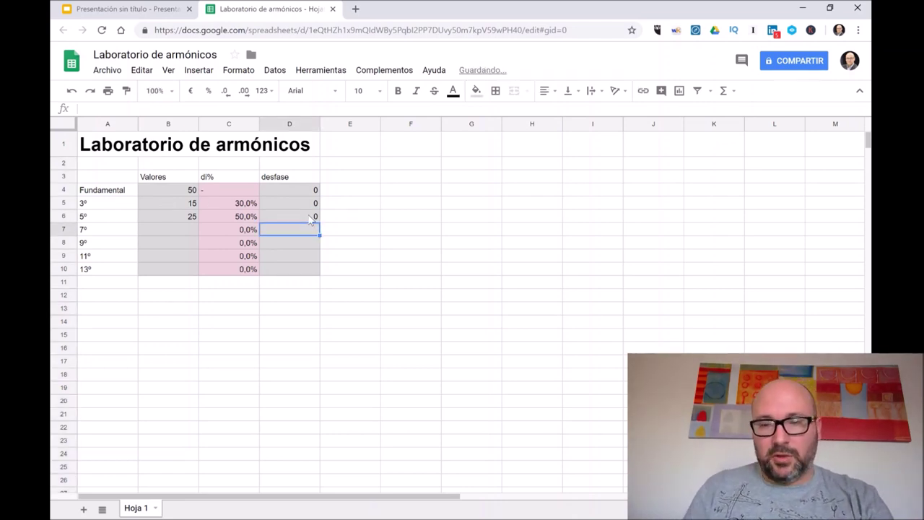
pyautogui.write('0')
pyautogui.press('Return')
pyautogui.write('0')
pyautogui.press('Return')
pyautogui.write('0')
pyautogui.press('Return')
pyautogui.write('0')
pyautogui.press('Return')
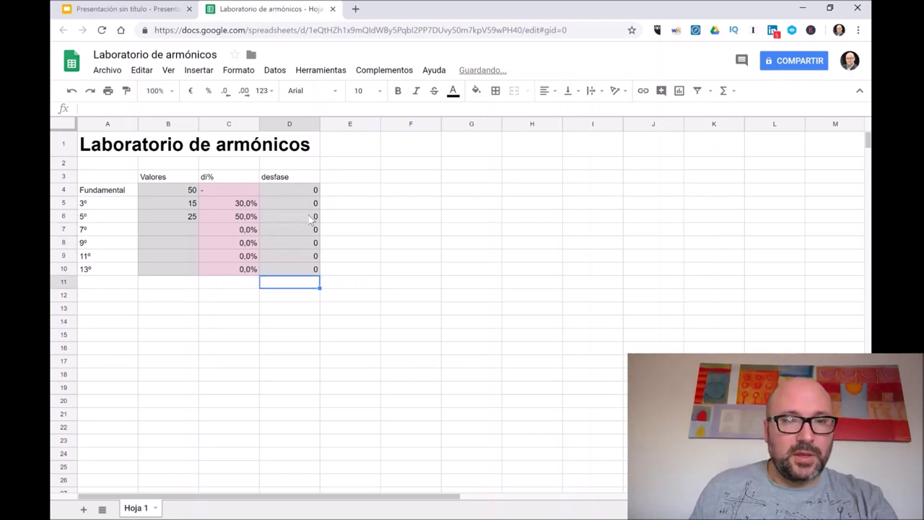
# Enter 0 as the Valores of the 7th, 9th, 11th and 13th harmonics in B7:B10
pyautogui.click(178, 231)
pyautogui.write('0')
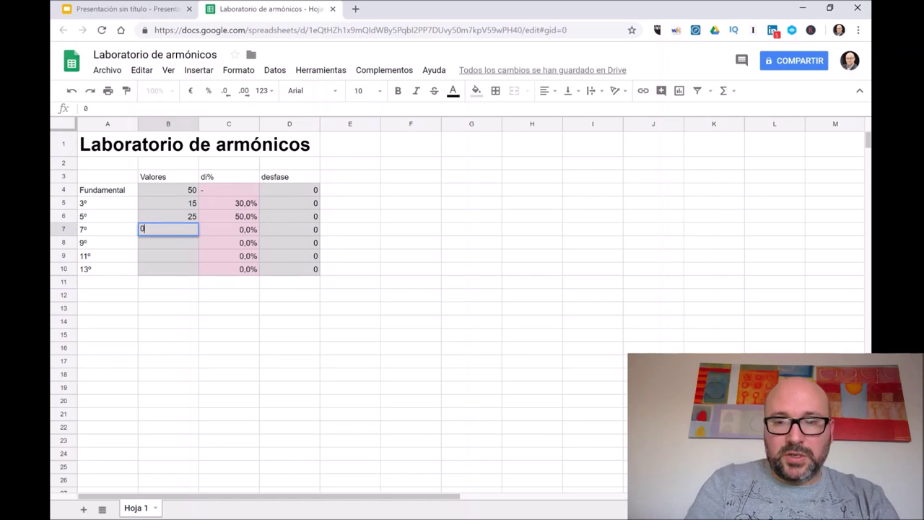
pyautogui.press('Return')
pyautogui.write('0')
pyautogui.press('Return')
pyautogui.write('0')
pyautogui.press('Return')
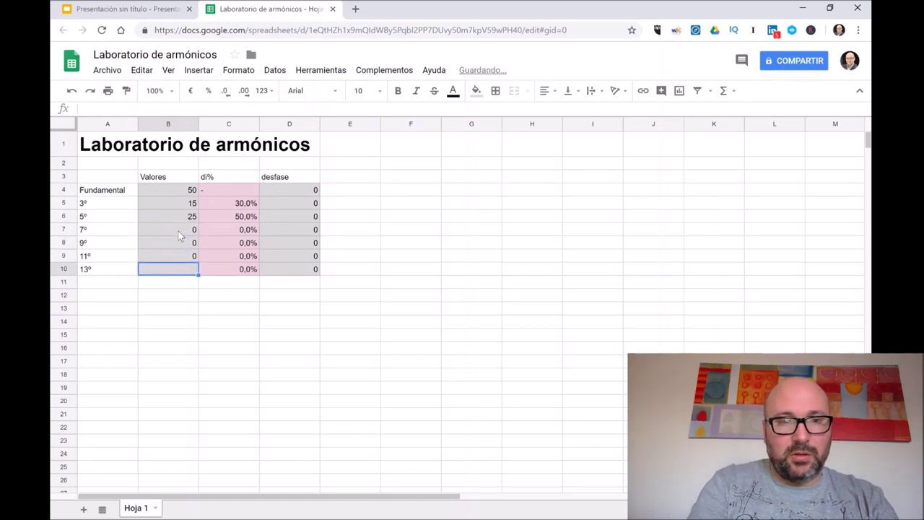
pyautogui.write('0')
pyautogui.press('Return')
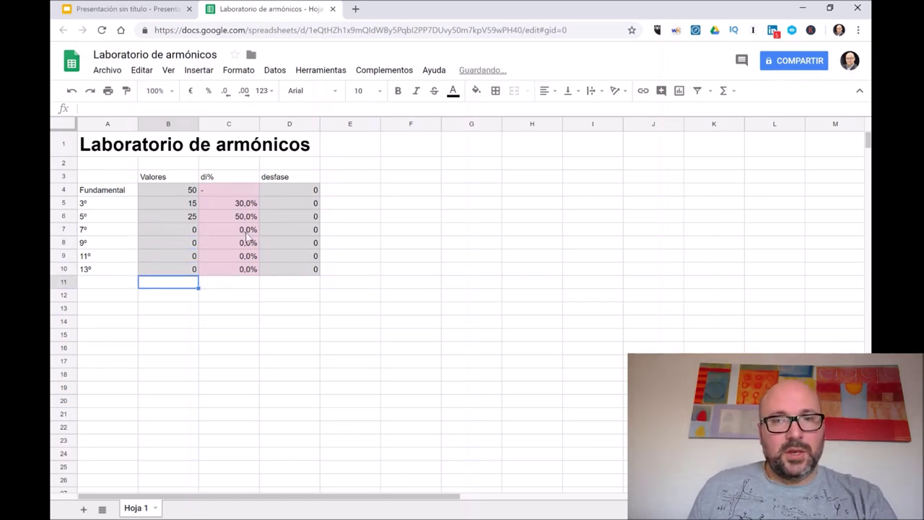
# Set the Valores of the 5th harmonic in B6 and the 3rd harmonic in B5 to 0
pyautogui.click(192, 216)
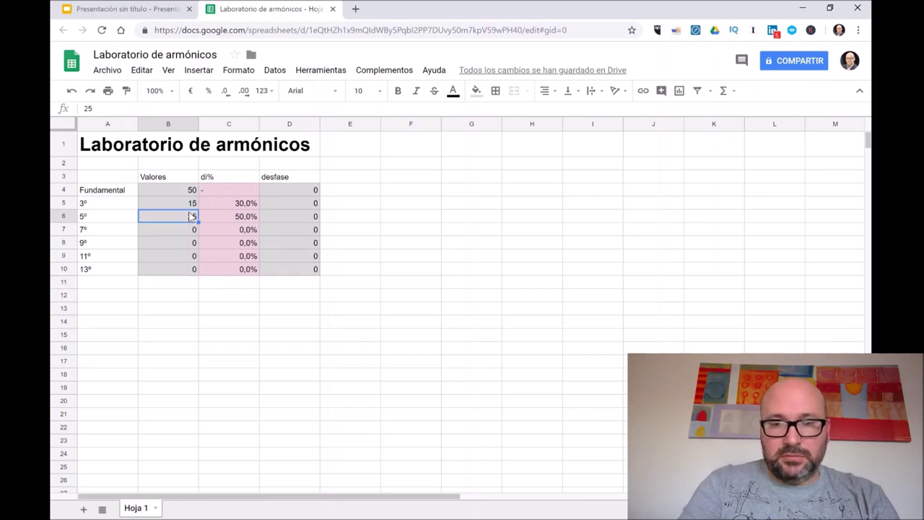
pyautogui.write('0')
pyautogui.press('Return')
pyautogui.click(192, 205)
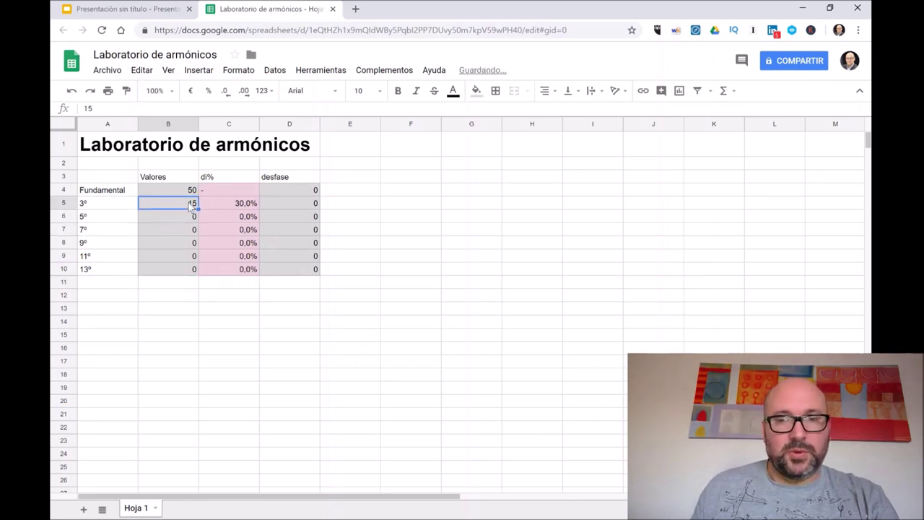
pyautogui.write('0')
pyautogui.press('Return')
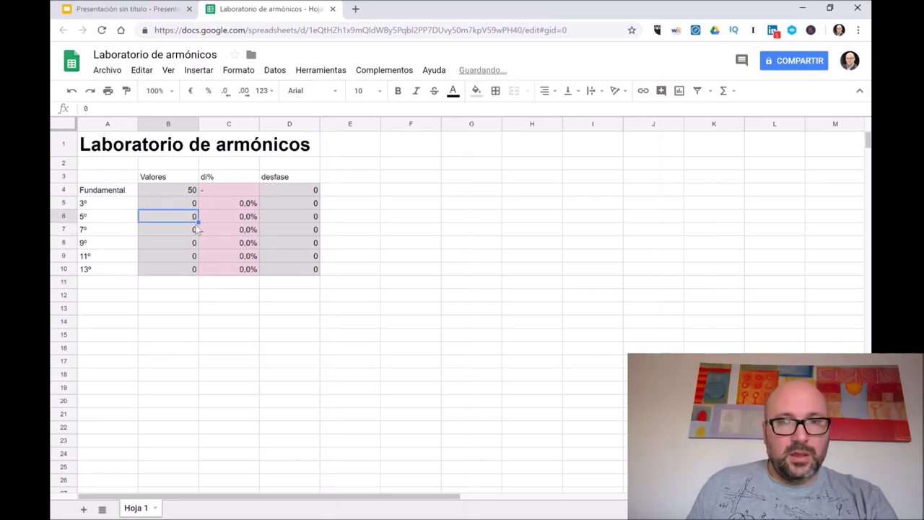
pyautogui.click(248, 348)
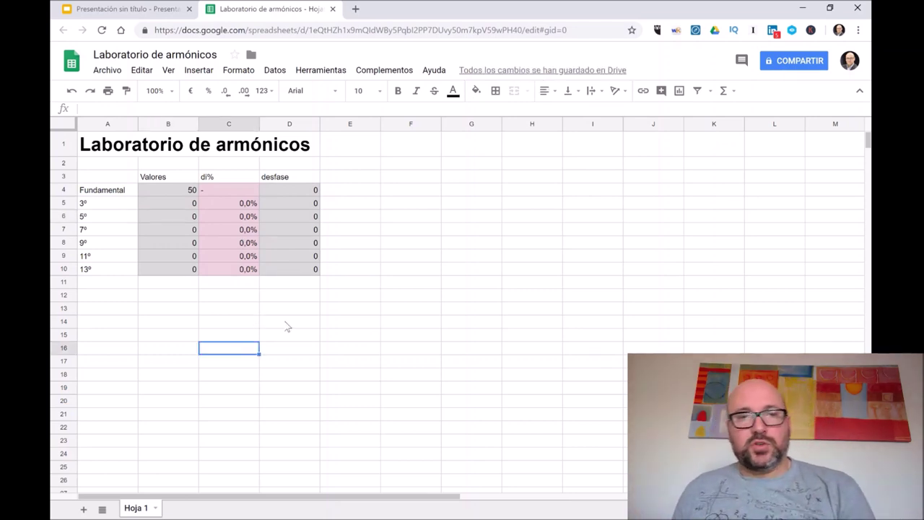
pyautogui.click(199, 72)
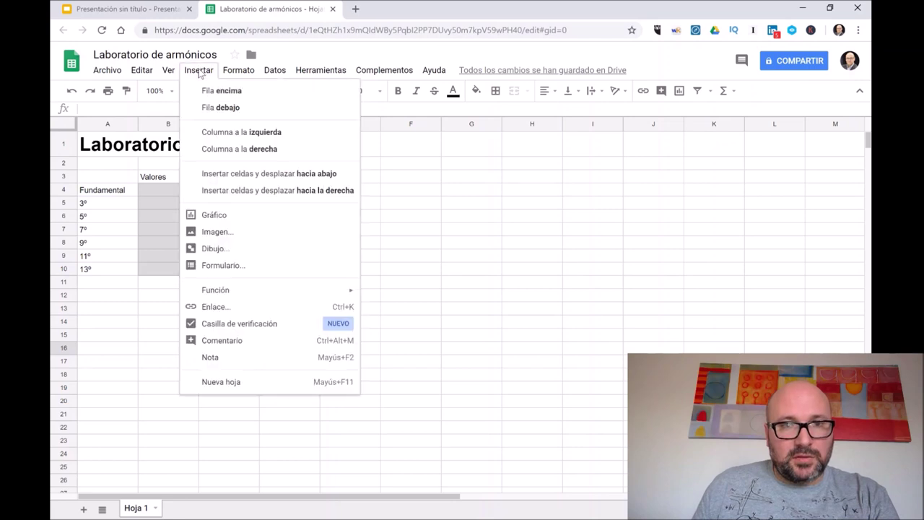
pyautogui.click(199, 72)
pyautogui.click(199, 72)
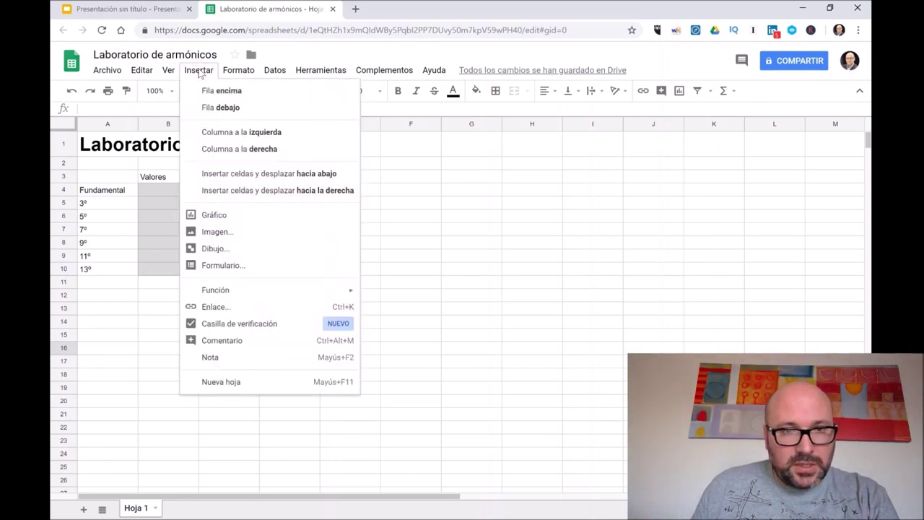
pyautogui.click(210, 218)
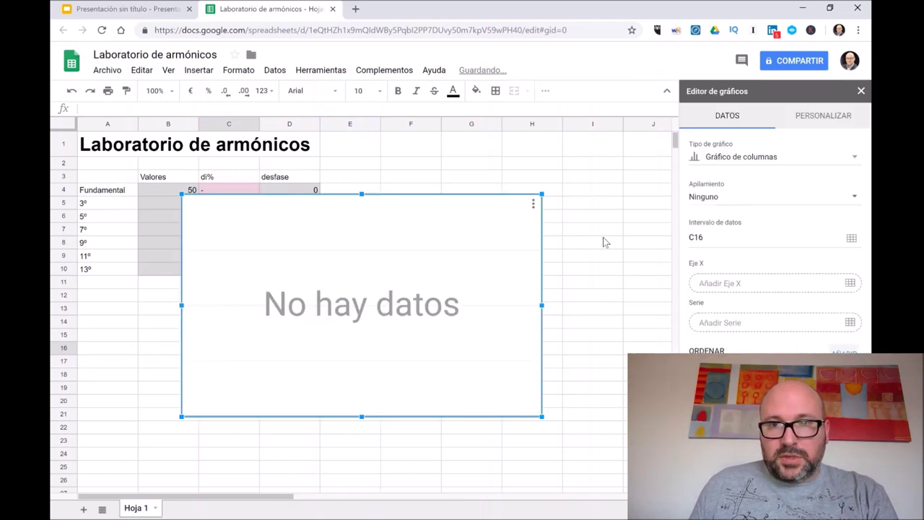
pyautogui.click(722, 237)
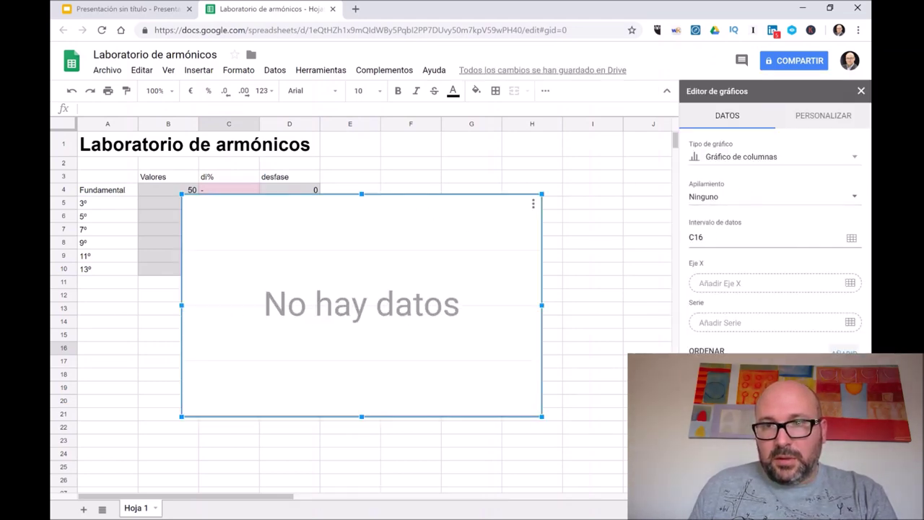
pyautogui.moveTo(705, 238); pyautogui.dragTo(683, 241)
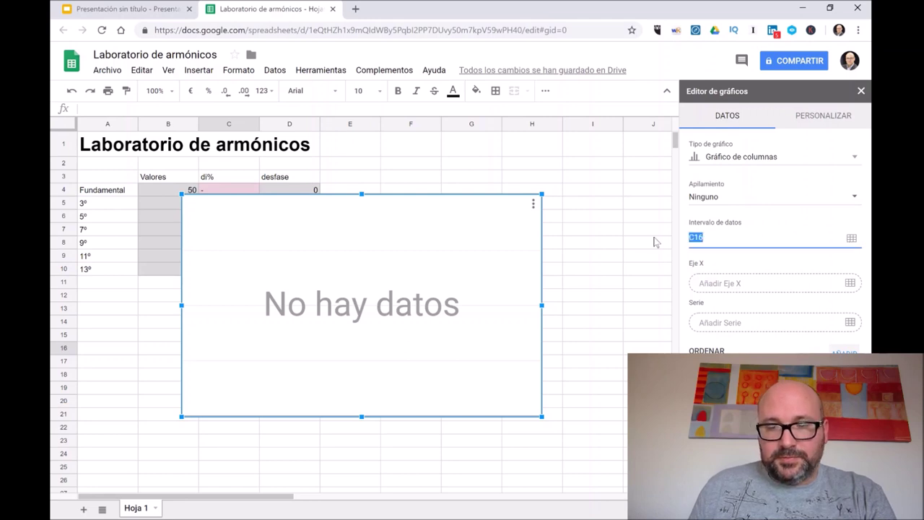
pyautogui.press('BackSpace')
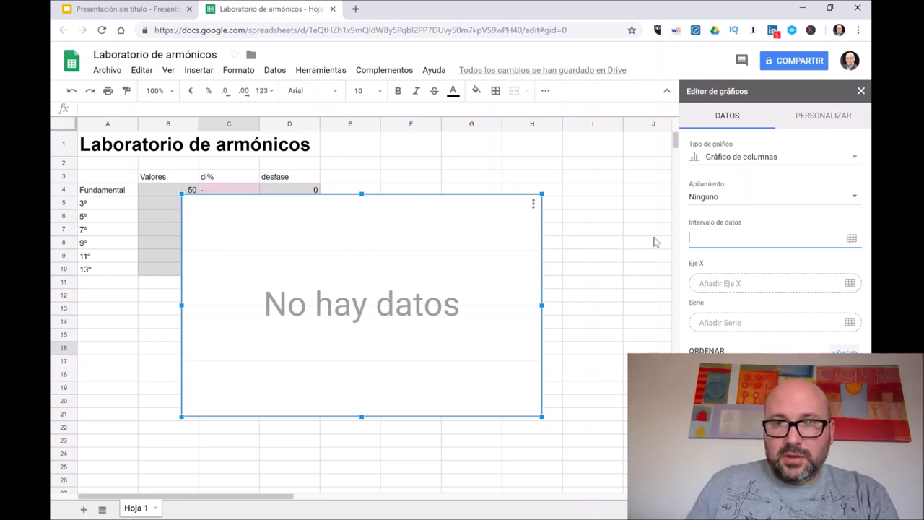
pyautogui.click(852, 239)
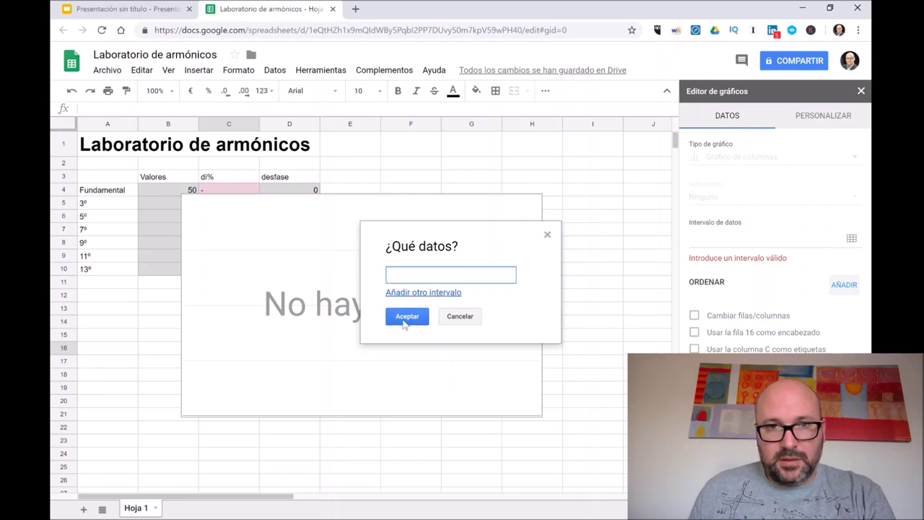
pyautogui.click(459, 317)
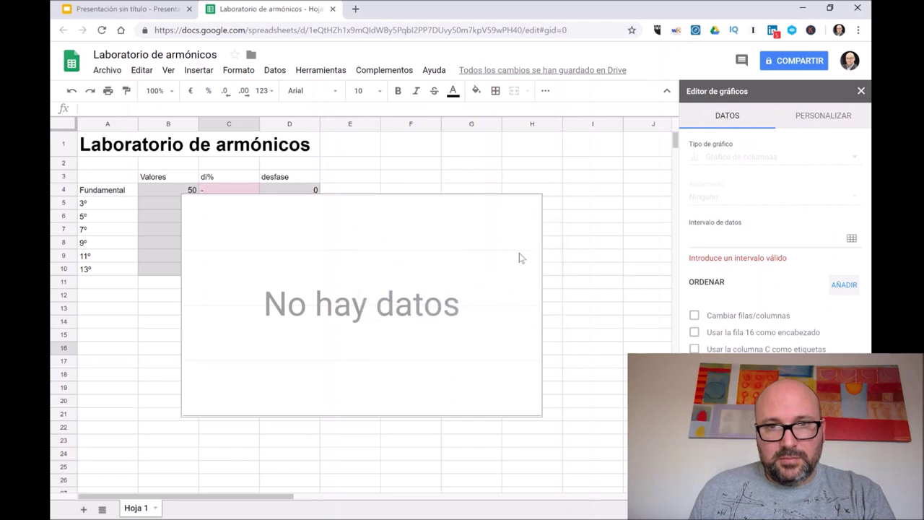
pyautogui.click(477, 211)
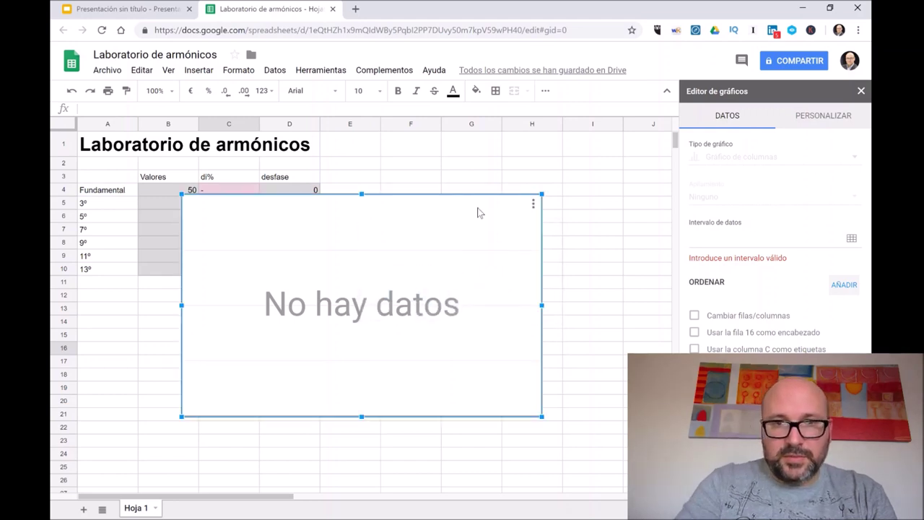
pyautogui.press('Delete')
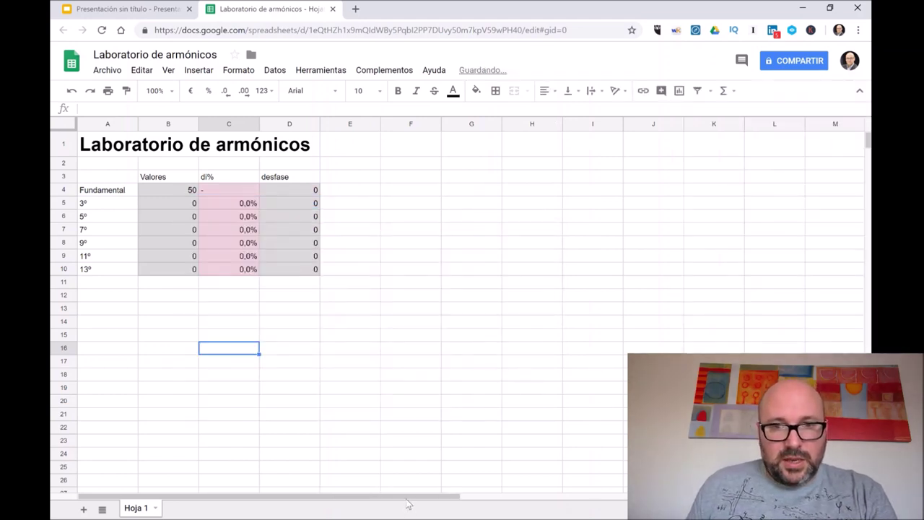
# Insert a column chart of the Total values in W2:W722 and place it directly below the input table, starting at column A
pyautogui.click(466, 497)
pyautogui.moveTo(594, 164); pyautogui.dragTo(604, 355)
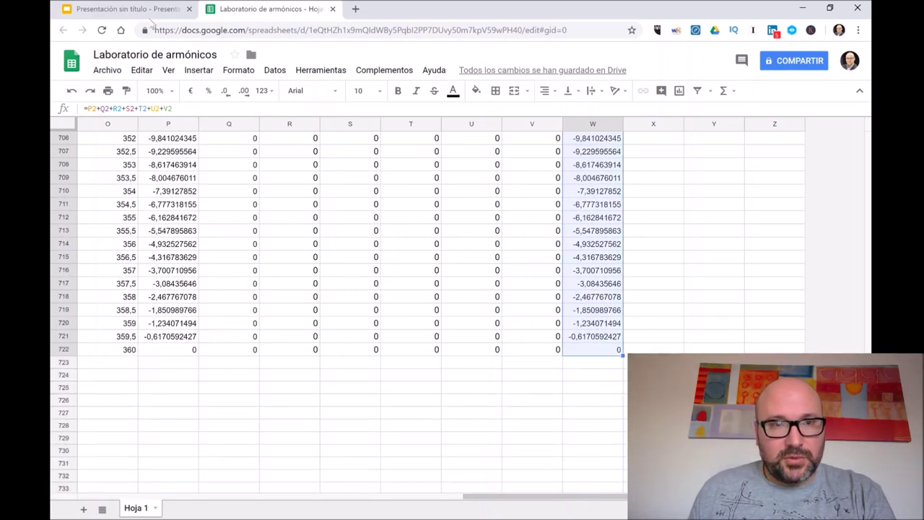
pyautogui.moveTo(527, 498); pyautogui.dragTo(103, 493)
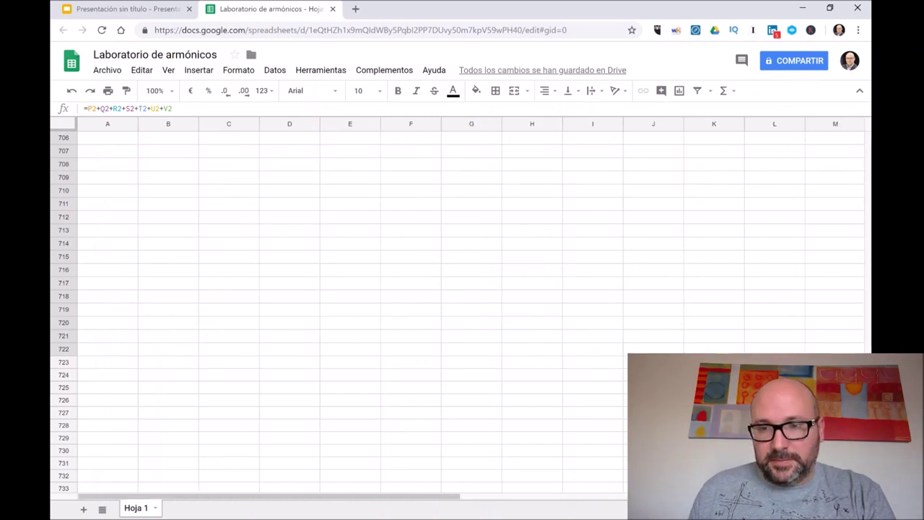
pyautogui.moveTo(869, 325); pyautogui.dragTo(869, 141)
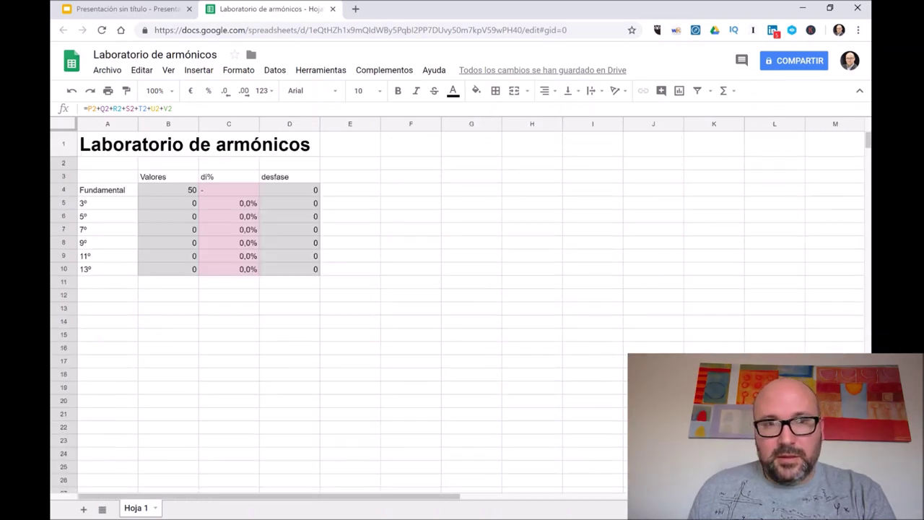
pyautogui.click(193, 70)
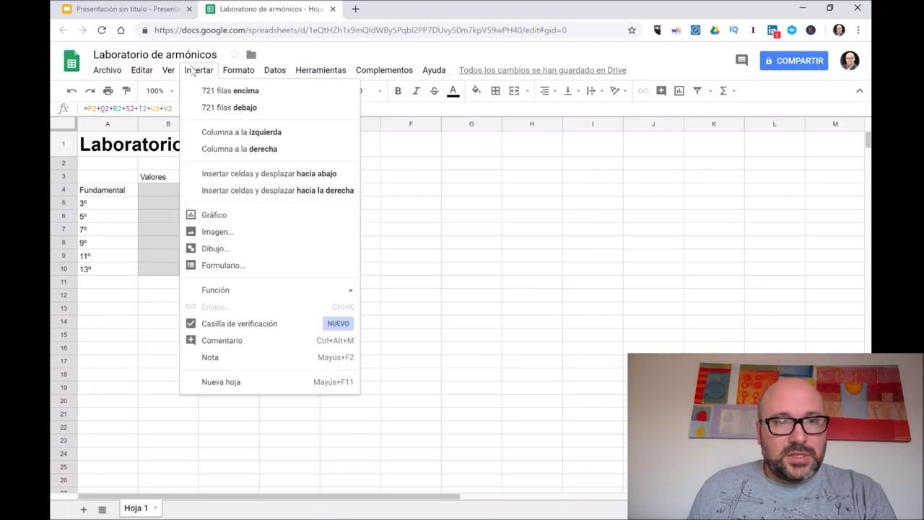
pyautogui.click(215, 217)
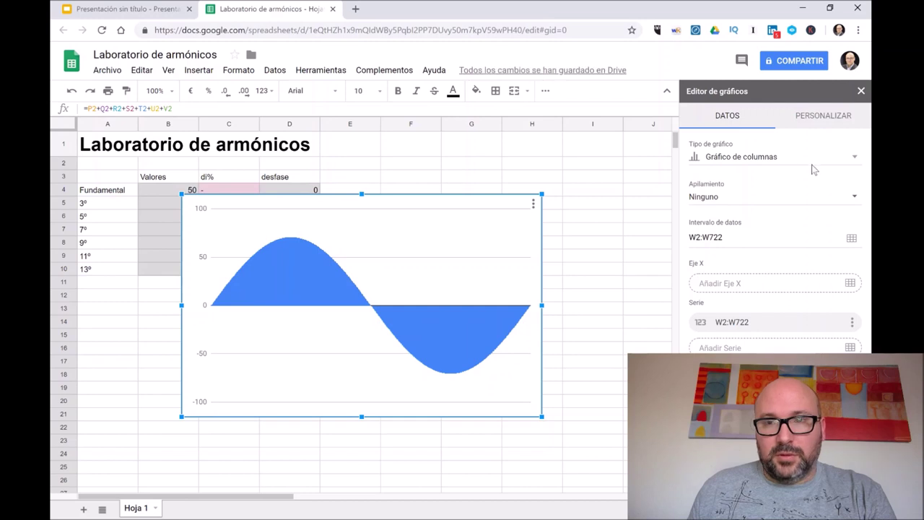
pyautogui.moveTo(404, 265); pyautogui.dragTo(322, 291)
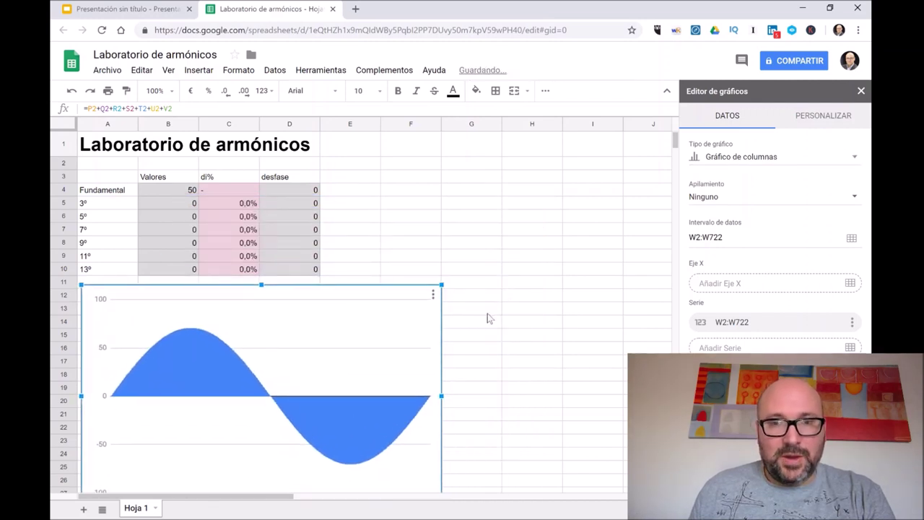